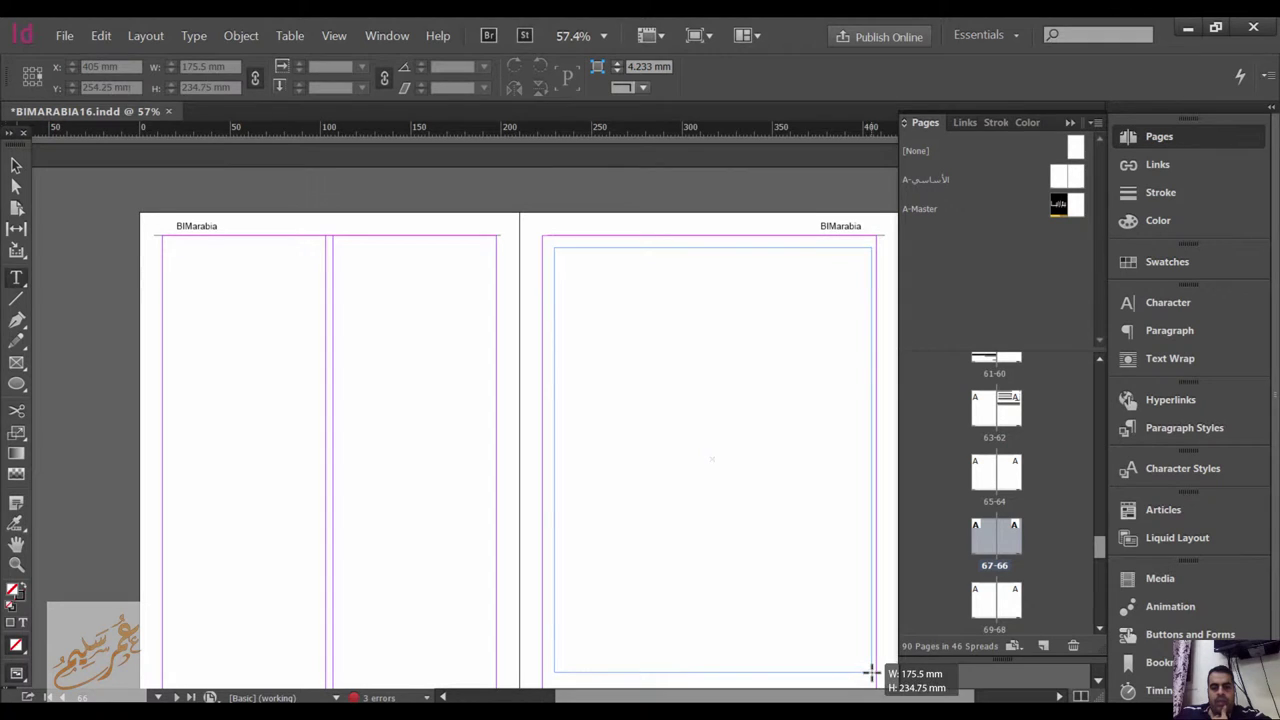
Step: Paste the copied Arabic text into the frame on page 66 and set all of it in Arial
key(ctrl+v)
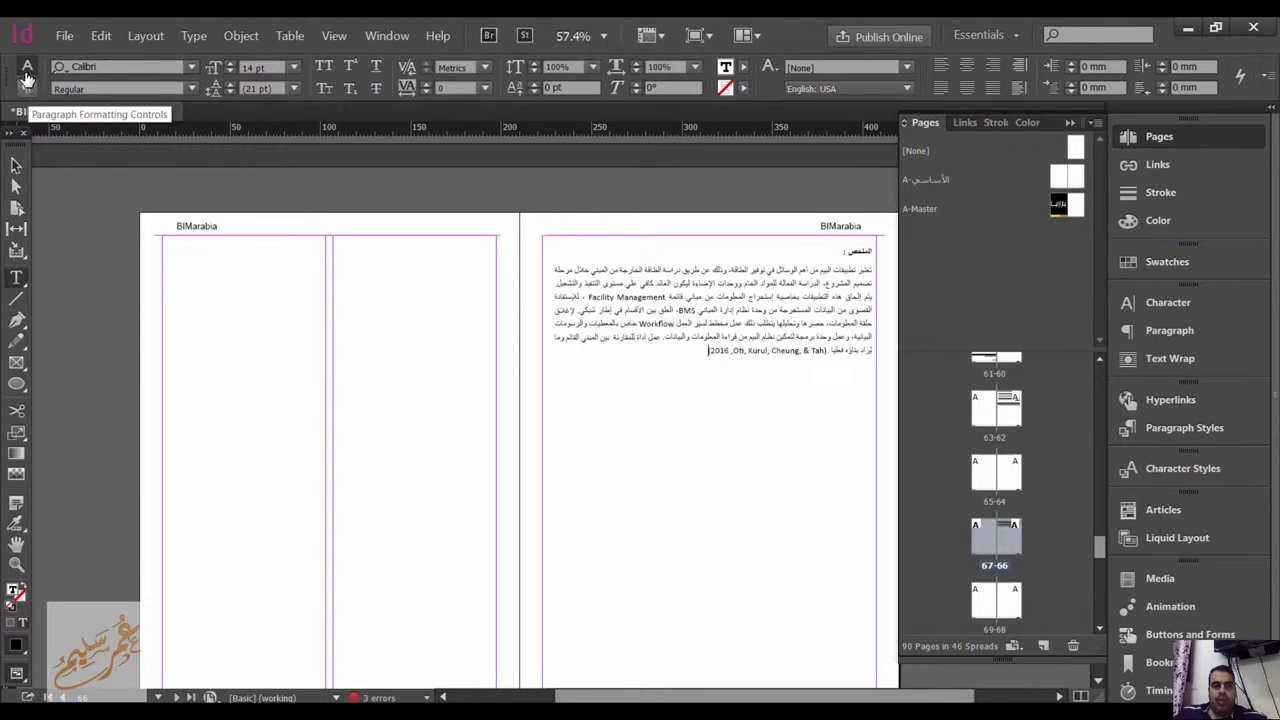
key(ctrl+a)
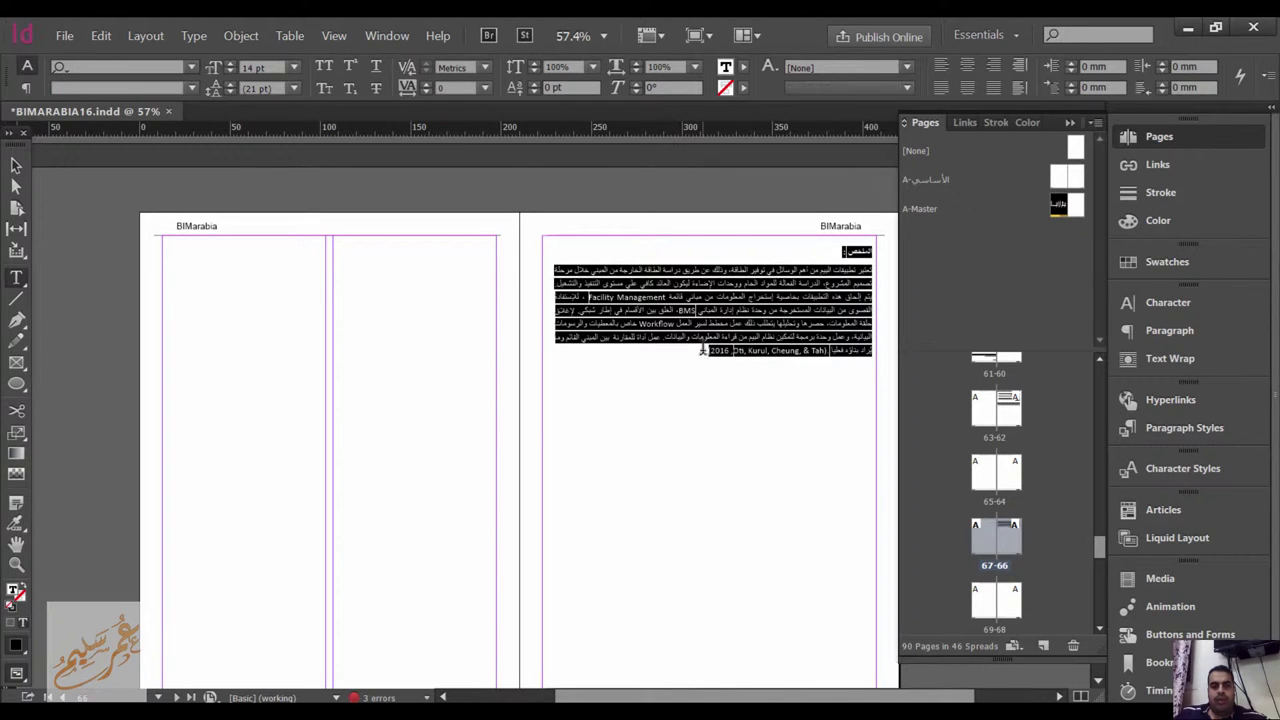
click(190, 67)
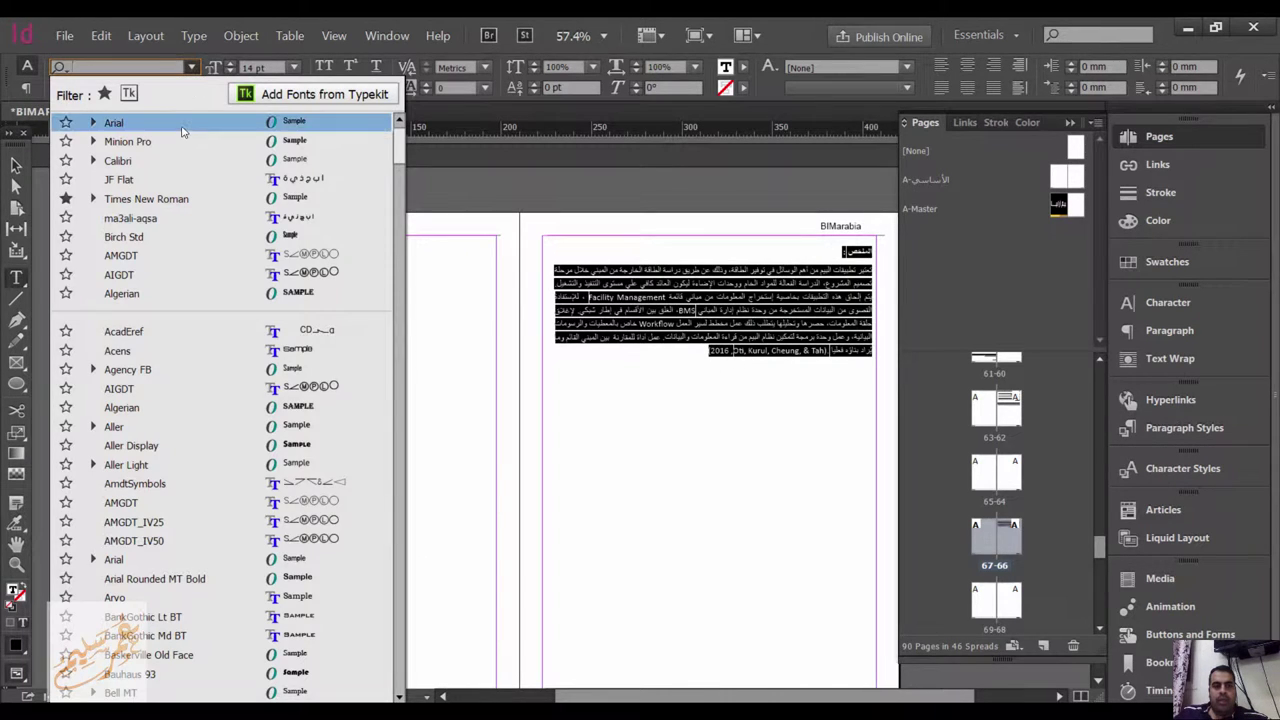
click(184, 122)
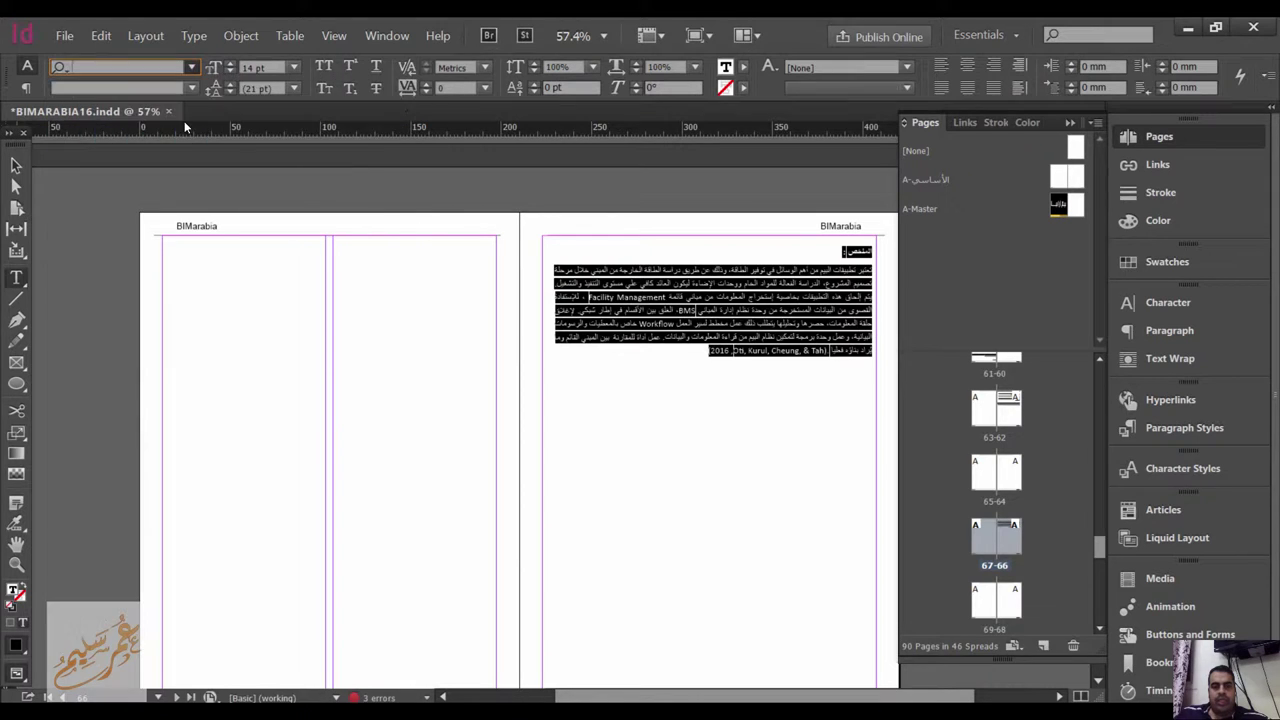
Step: Try the Birch Std font on the pasted text, restoring Arial
click(191, 66)
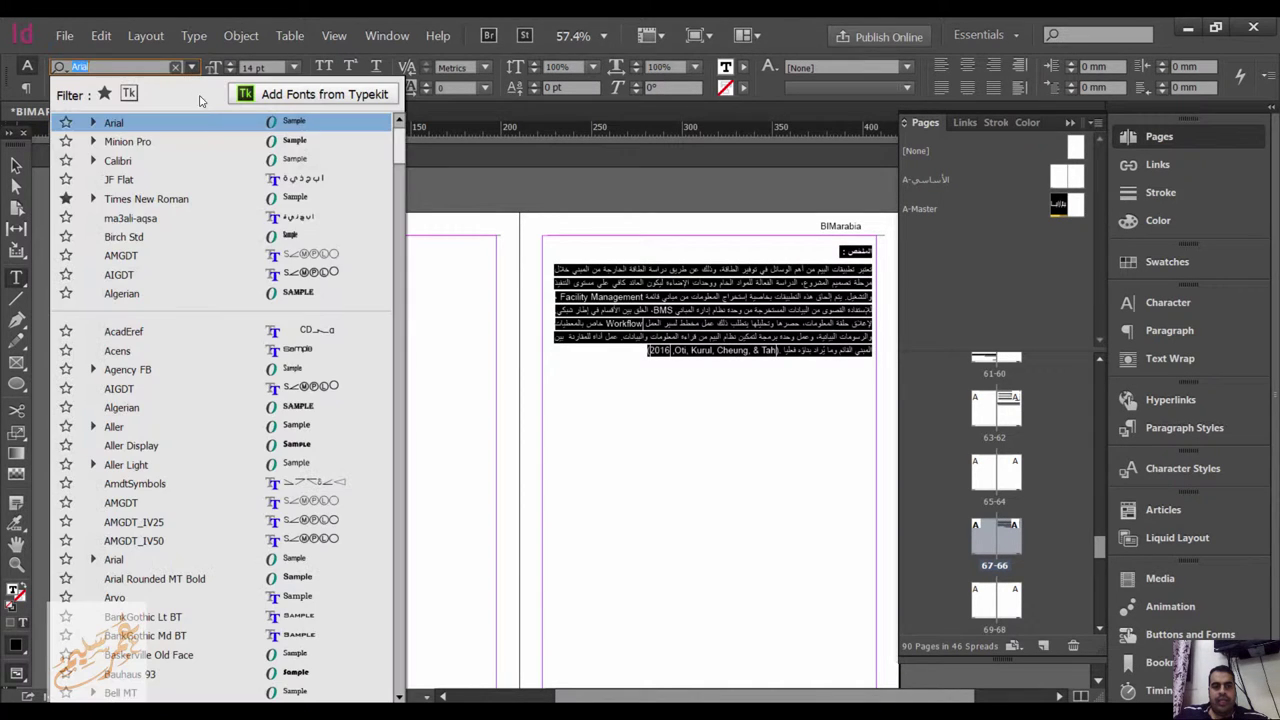
click(226, 236)
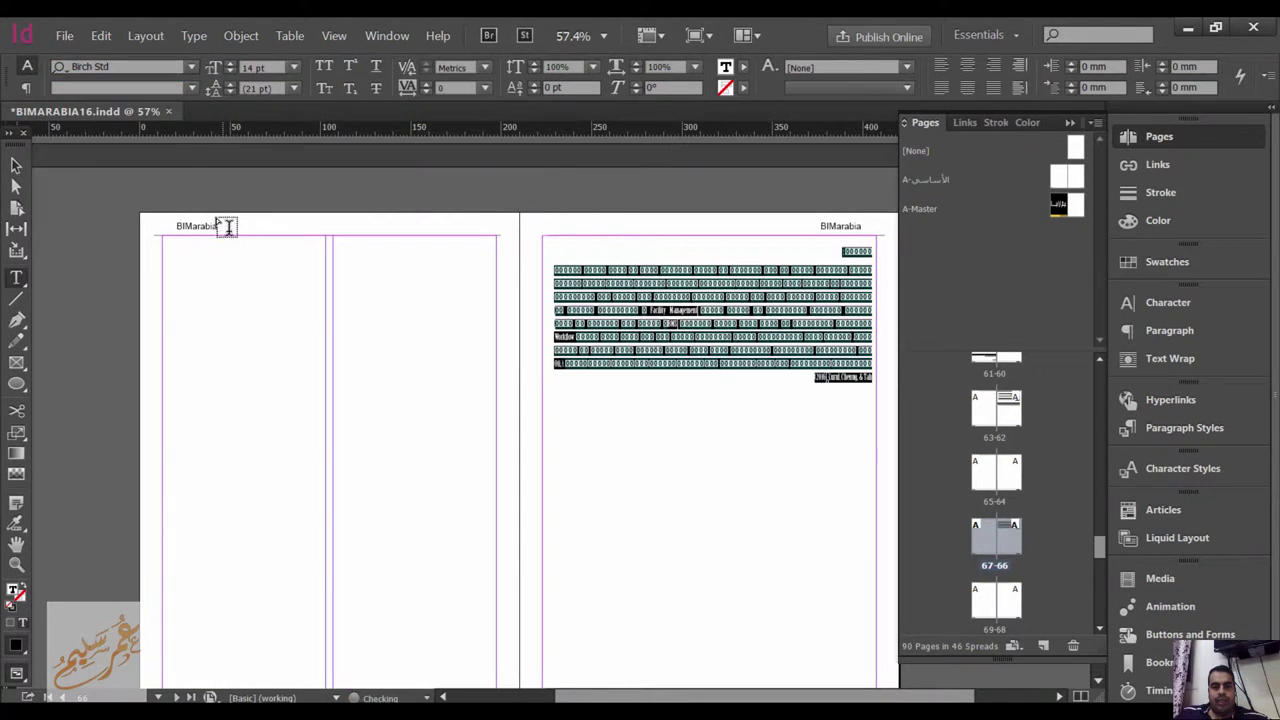
click(191, 66)
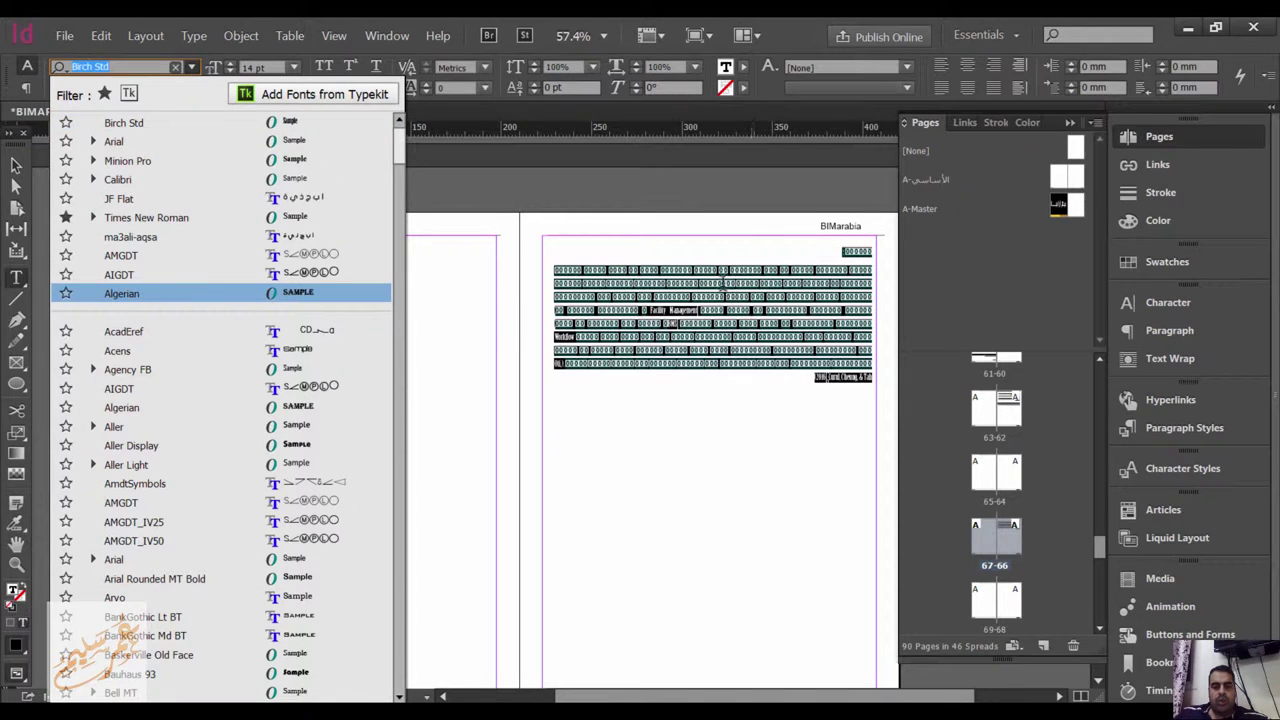
click(226, 141)
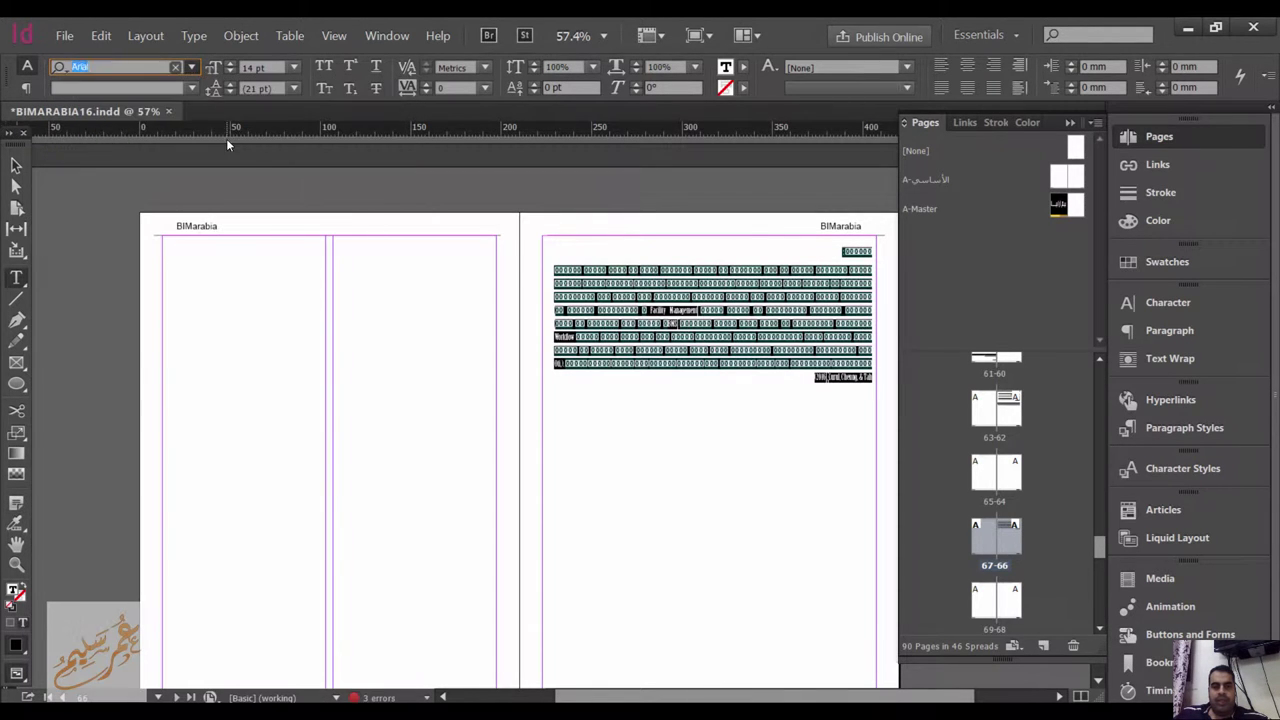
Step: Try the Regular, Bold and Italic font styles on the selected text, finishing on Regular
click(196, 89)
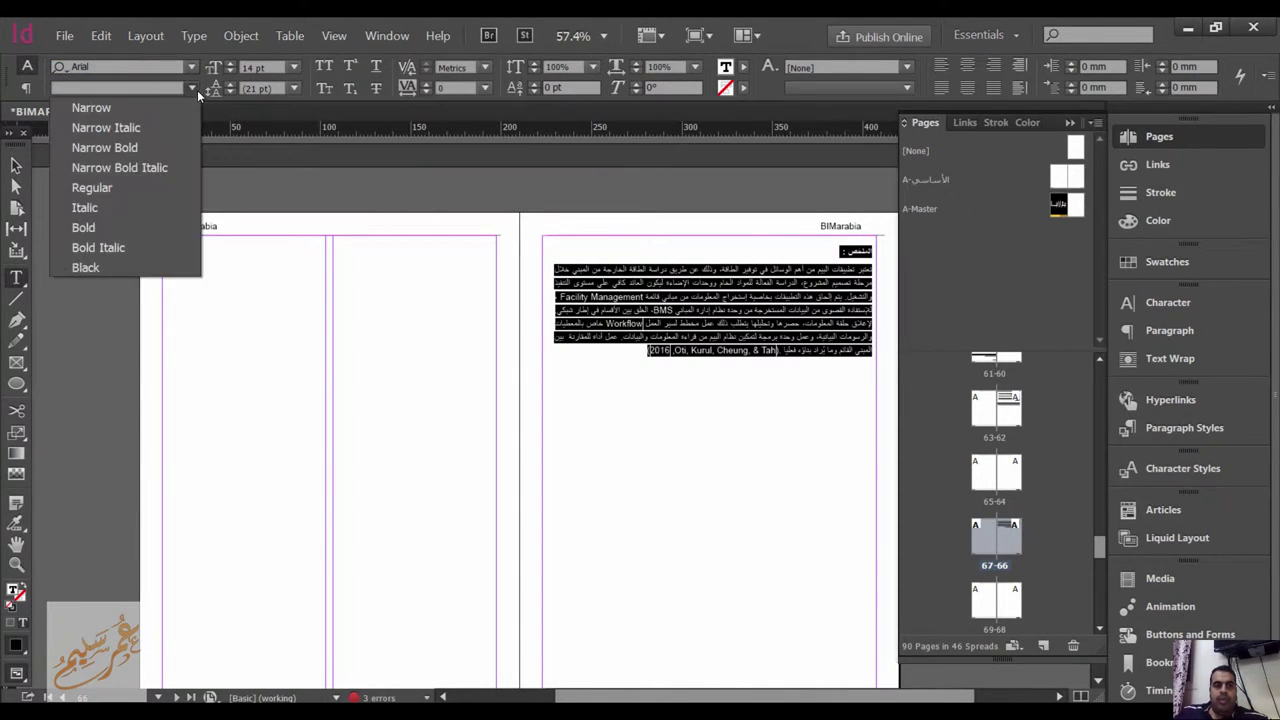
click(148, 188)
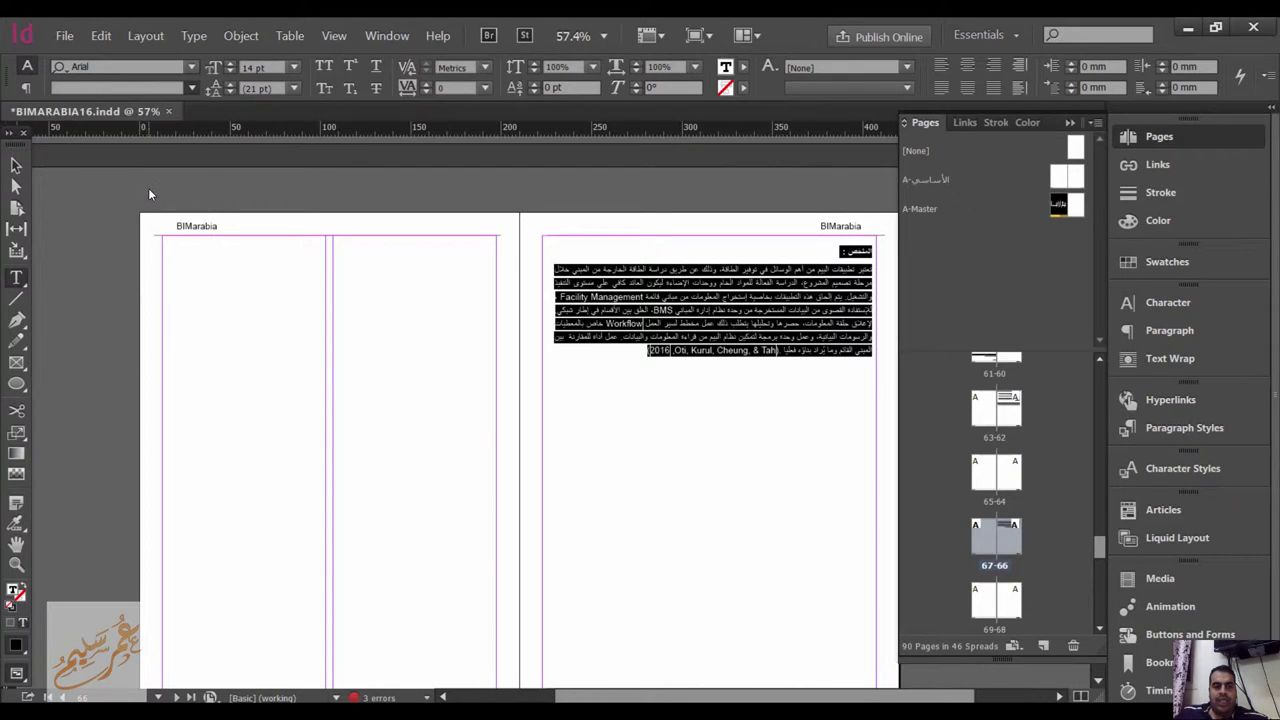
click(191, 89)
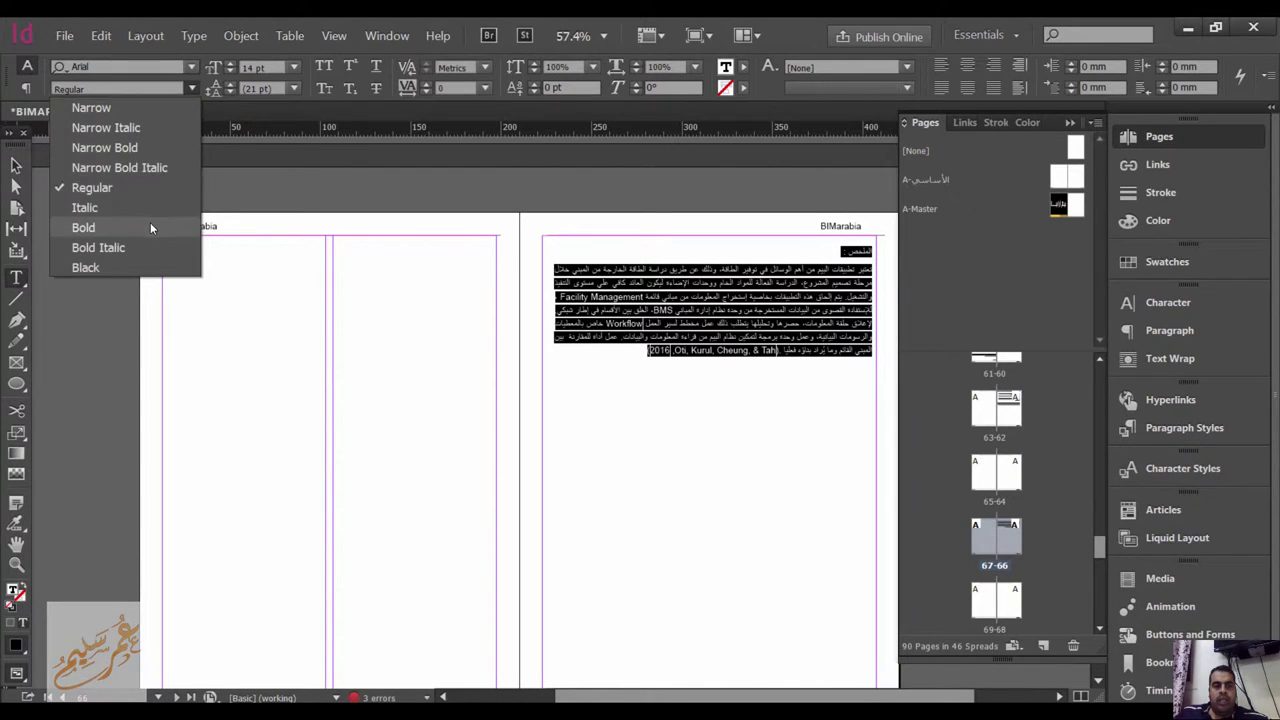
click(150, 225)
click(191, 89)
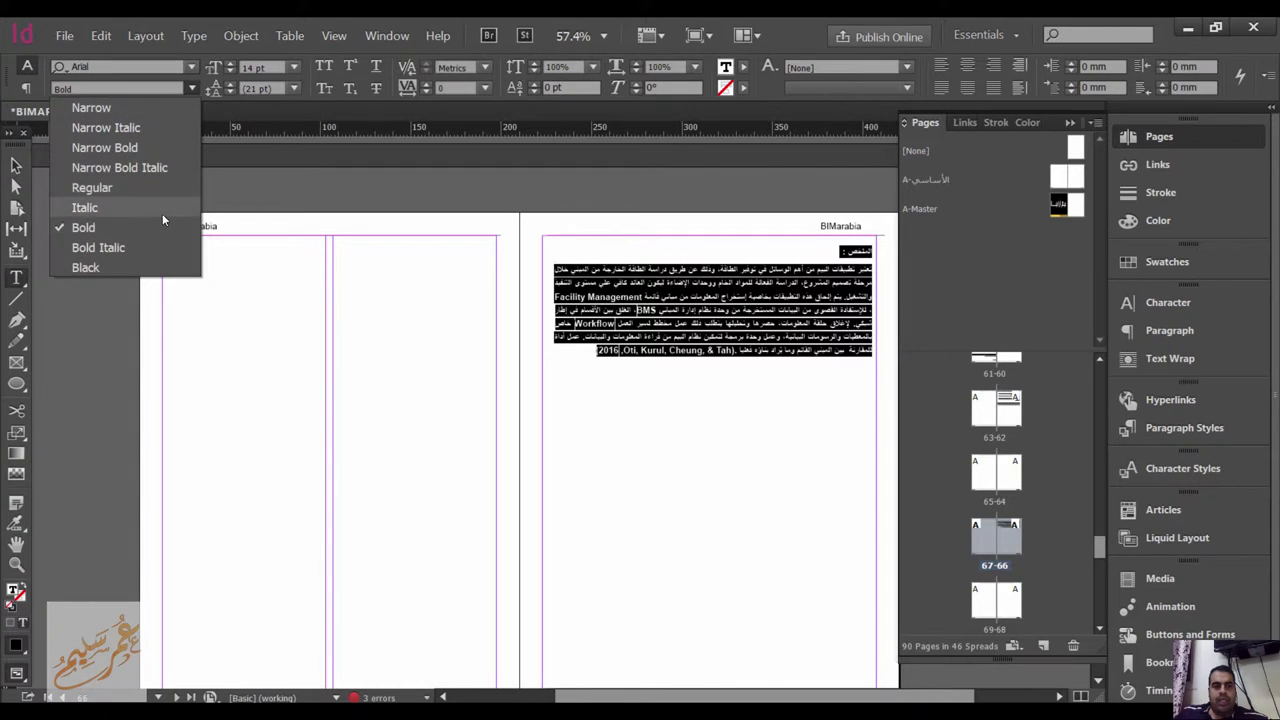
click(162, 208)
click(182, 89)
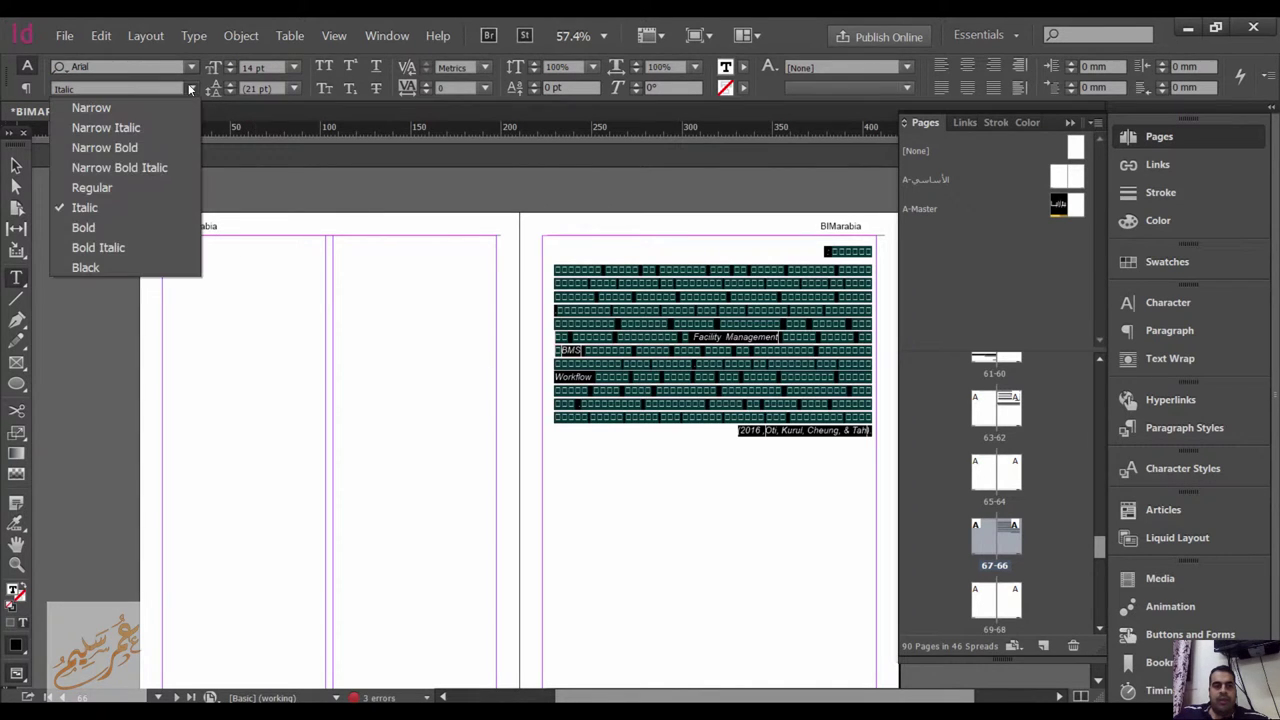
click(127, 189)
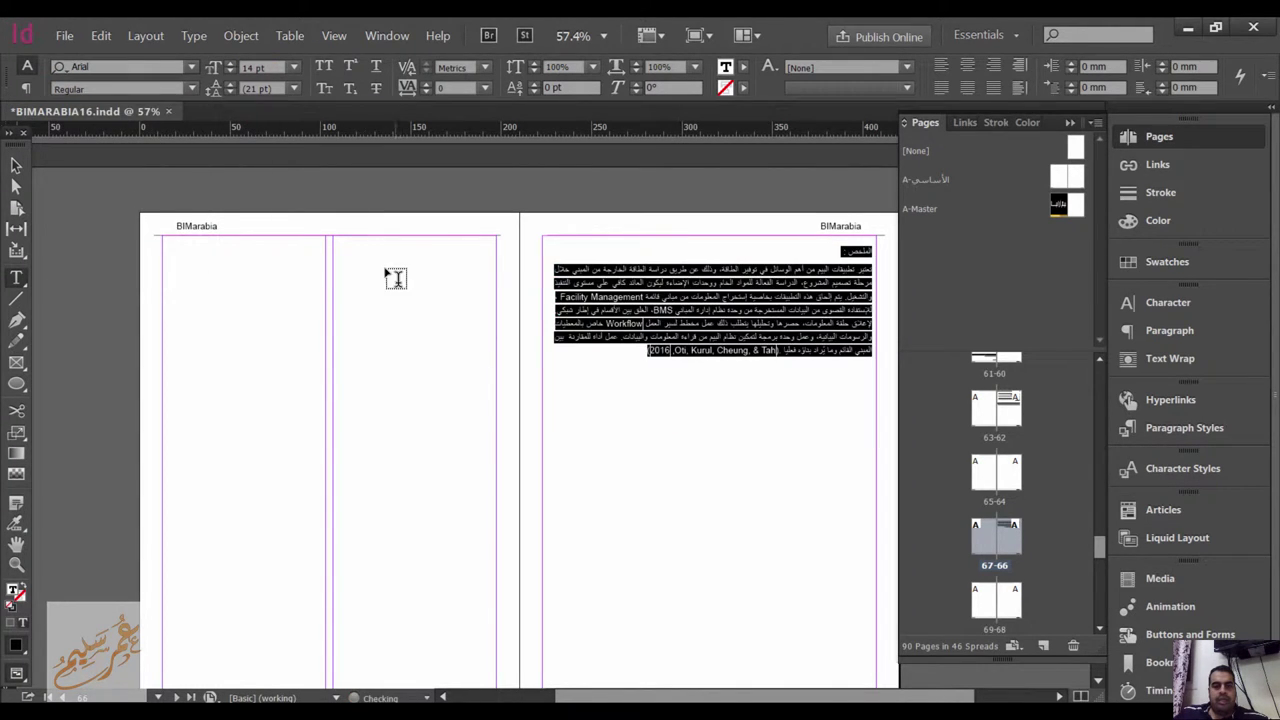
Step: Increase the selected text's font size to 52 pt
click(231, 63)
click(231, 63)
click(231, 63)
click(231, 63)
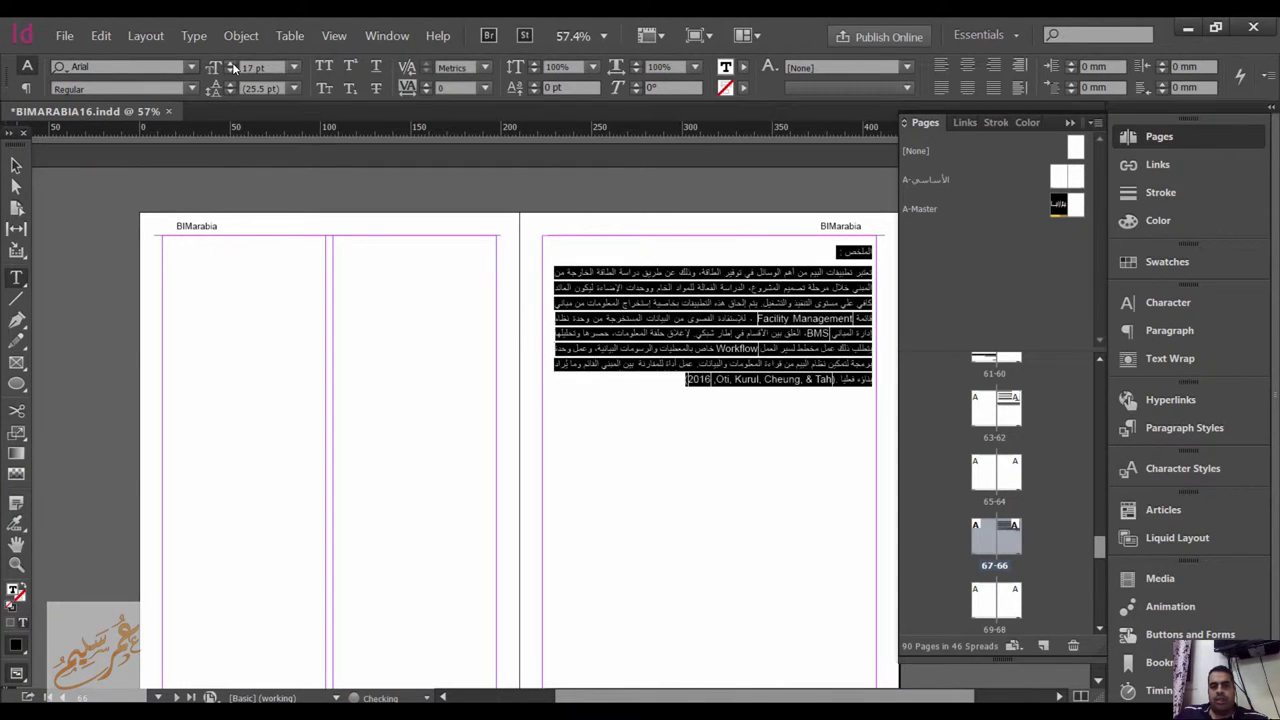
click(231, 63)
click(231, 63)
click(231, 63)
click(231, 63)
click(232, 62)
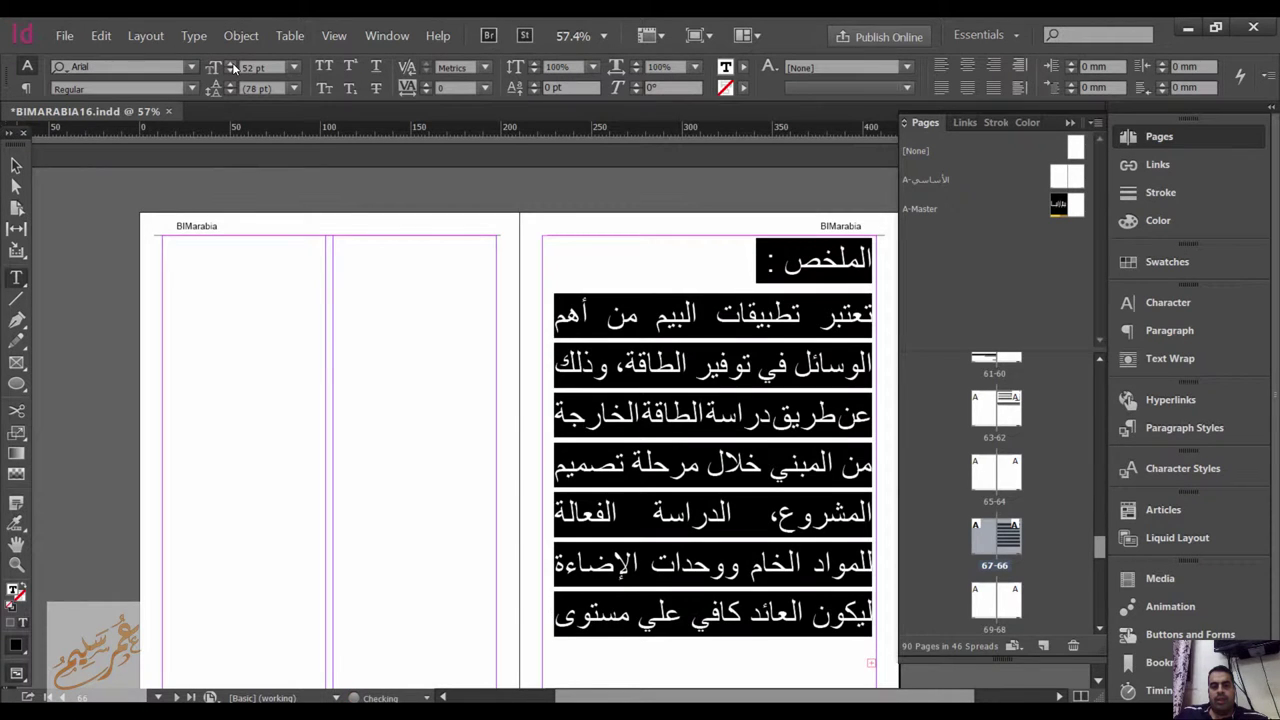
click(232, 62)
click(232, 62)
click(232, 62)
click(232, 62)
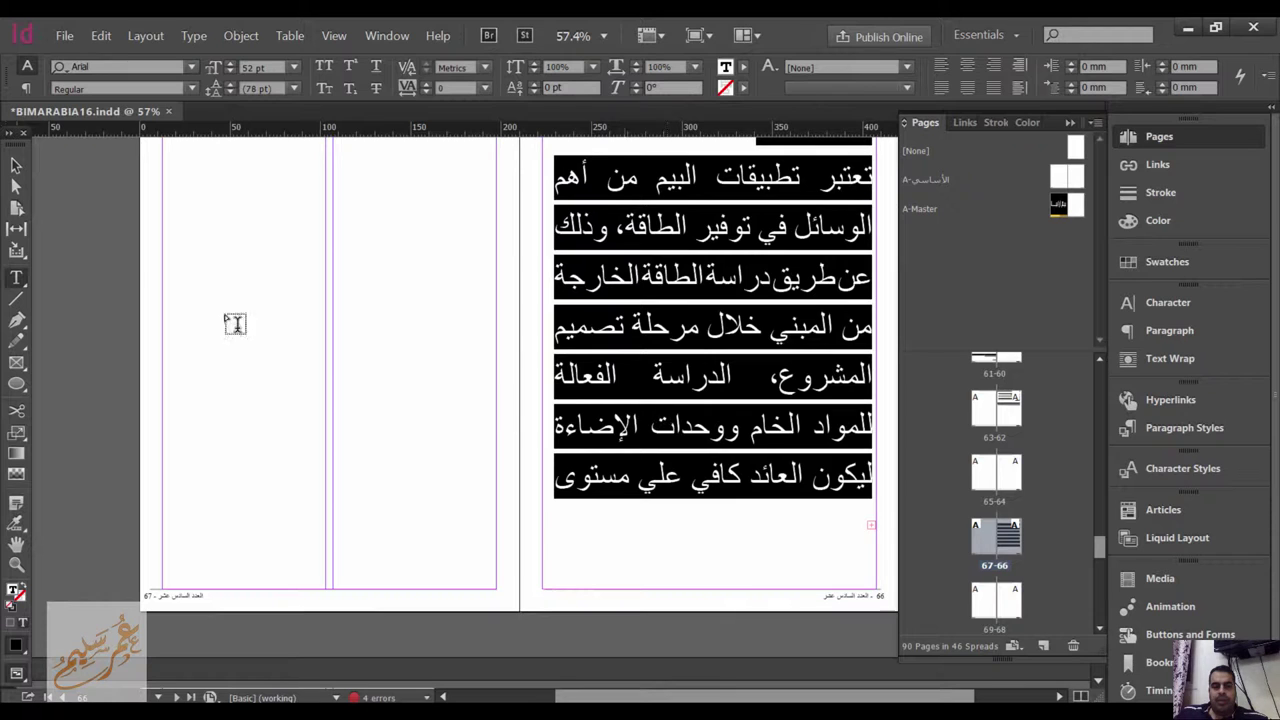
Step: Thread the overset text from the page 66 frame into a new frame about 187 × 272 mm on page 67
click(18, 167)
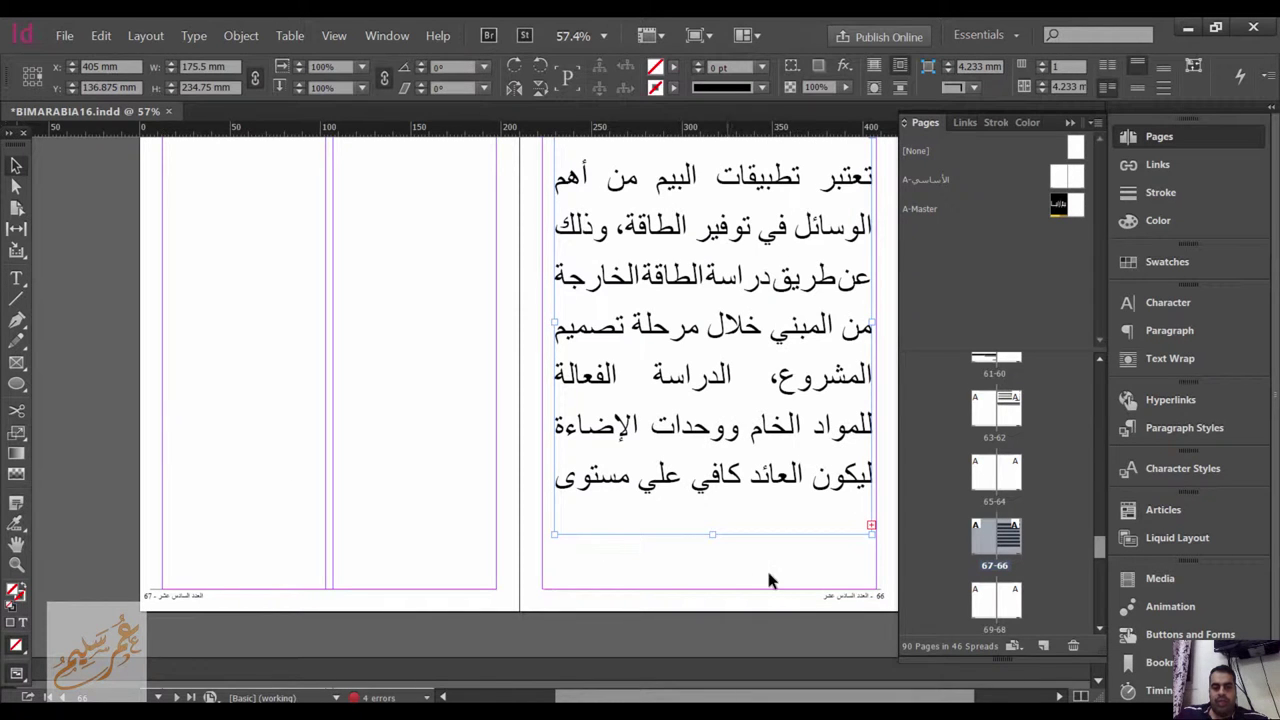
scroll(941, 537, up, 1)
scroll(876, 552, up, 1)
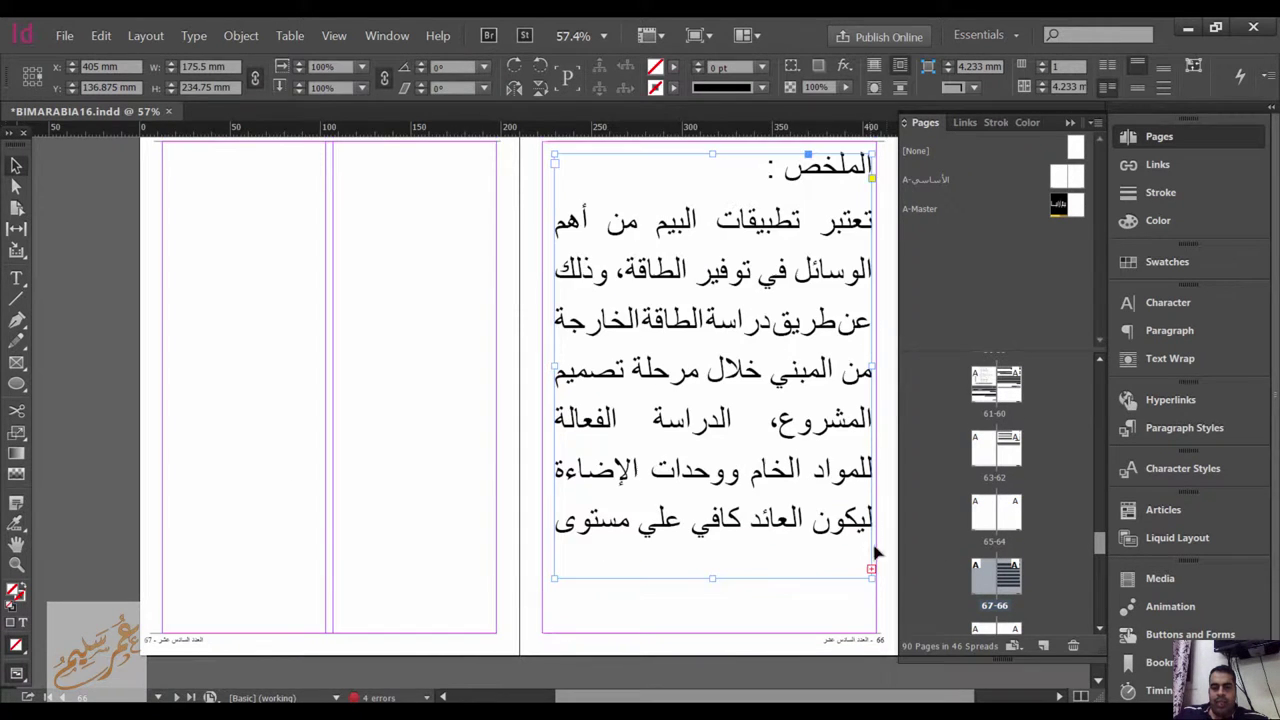
click(876, 568)
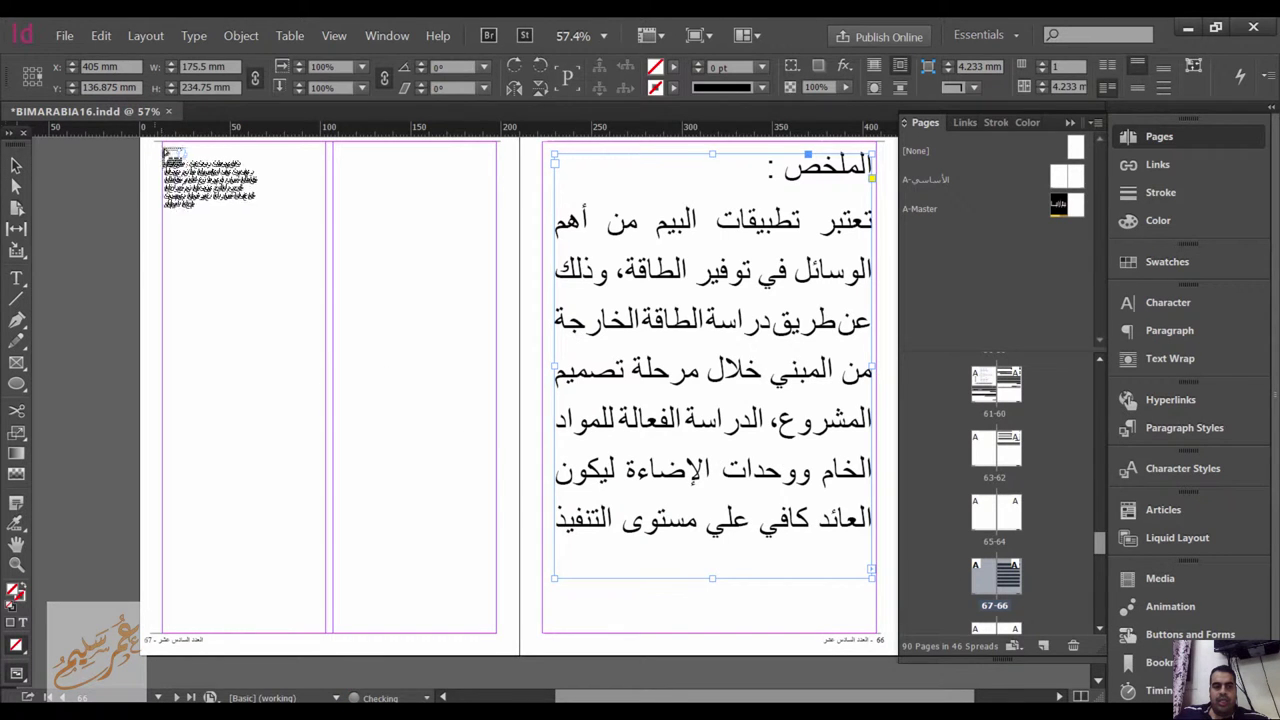
drag(162, 142, 500, 626)
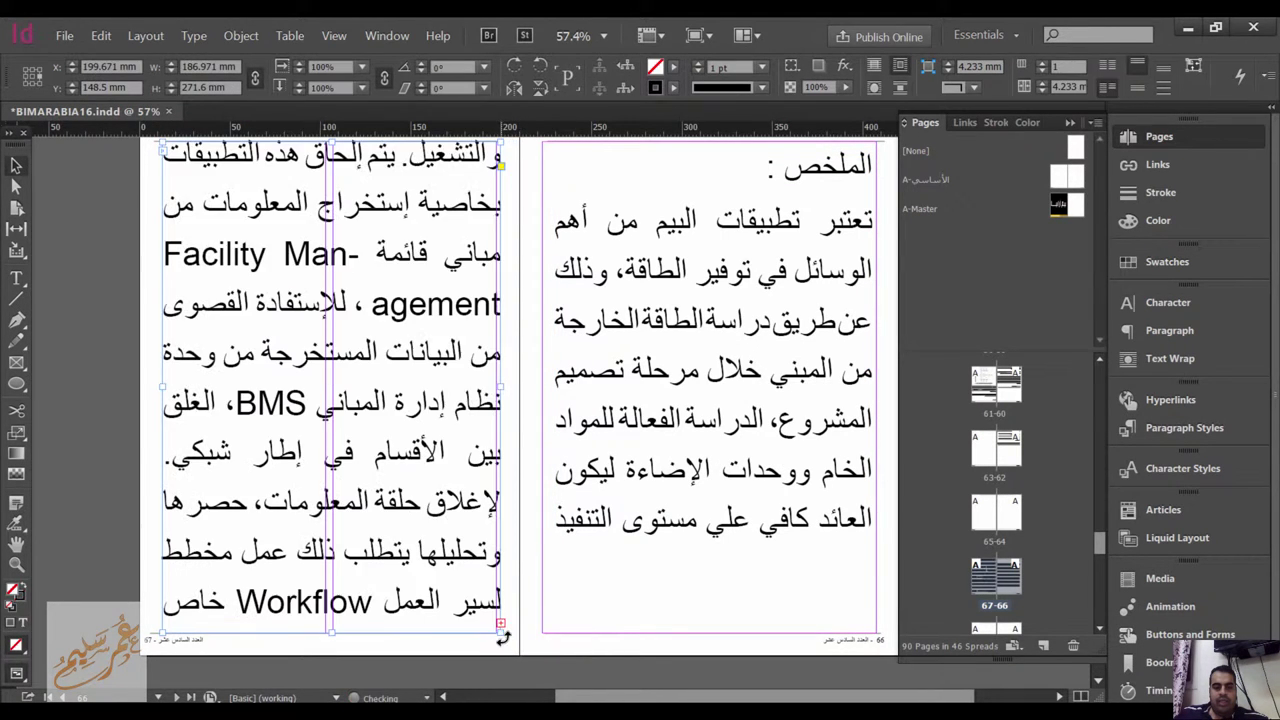
Step: Thread the remaining overset text from page 67 into a new frame about 184 × 262 mm on page 68
scroll(570, 416, down, 8)
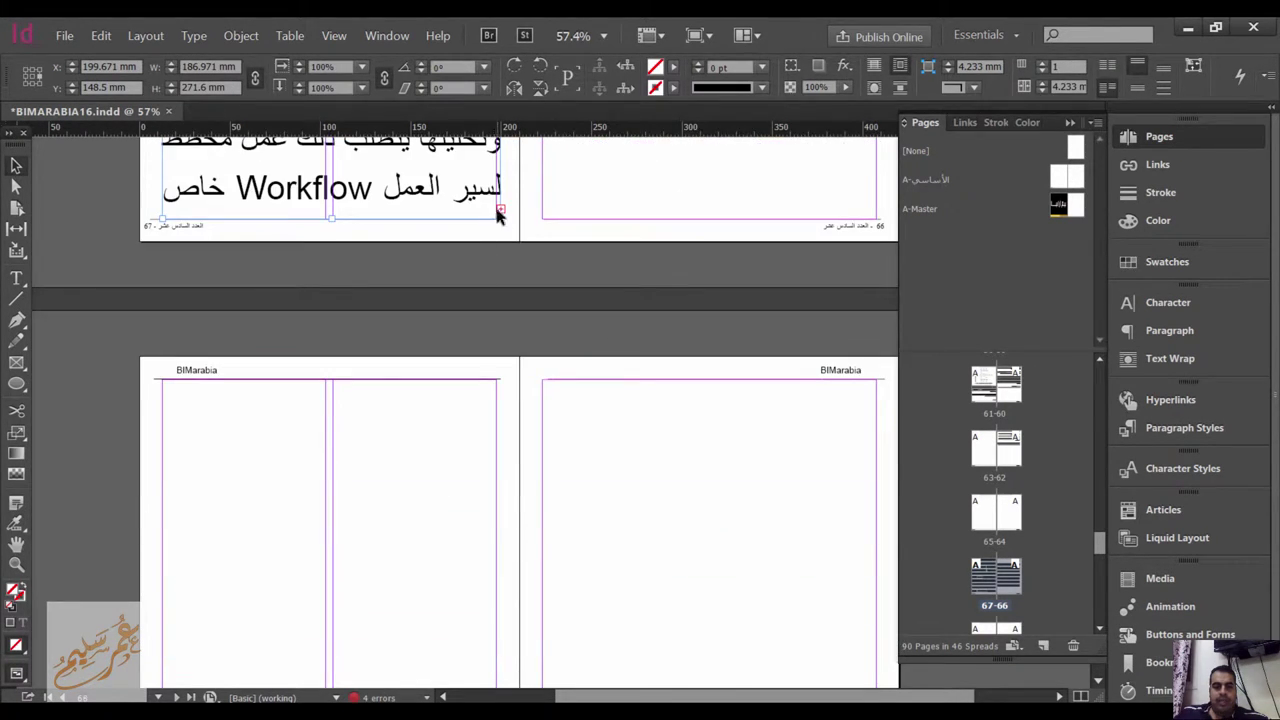
click(499, 217)
scroll(620, 310, down, 4)
click(545, 206)
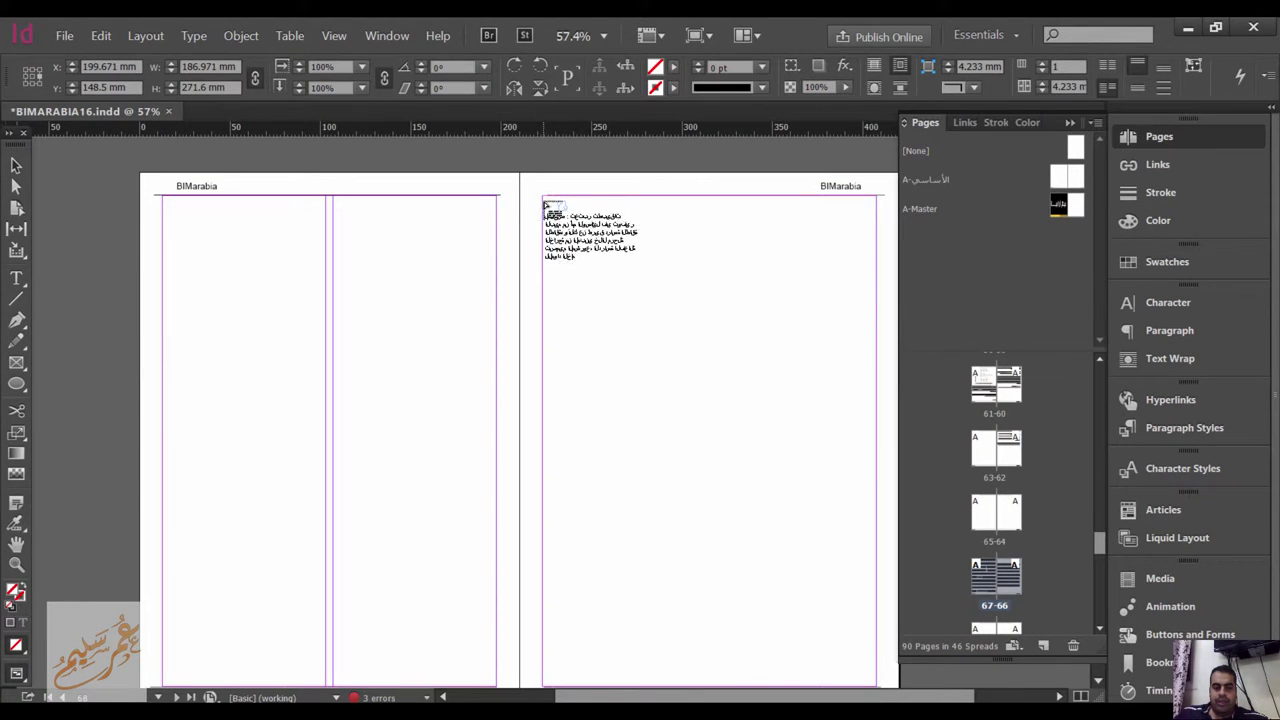
drag(544, 203, 876, 641)
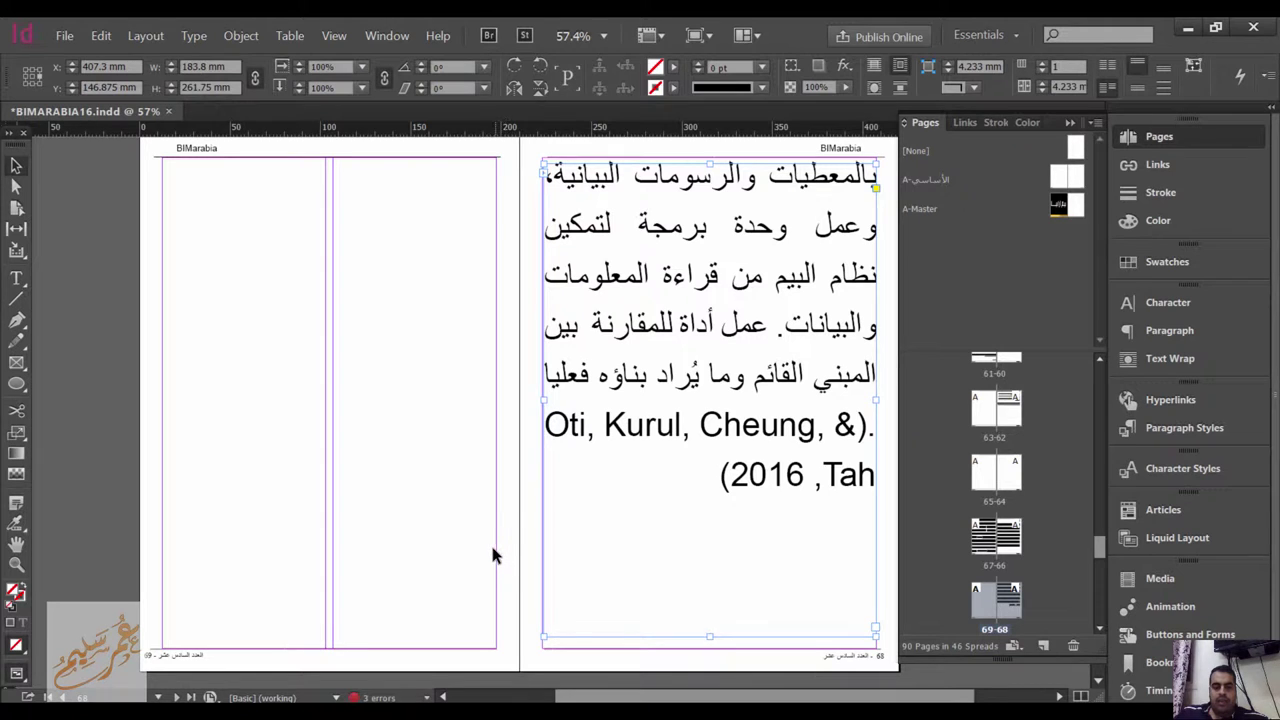
Step: Select all the text across the threaded frames and set its leading to 80 pt
scroll(490, 549, up, 15)
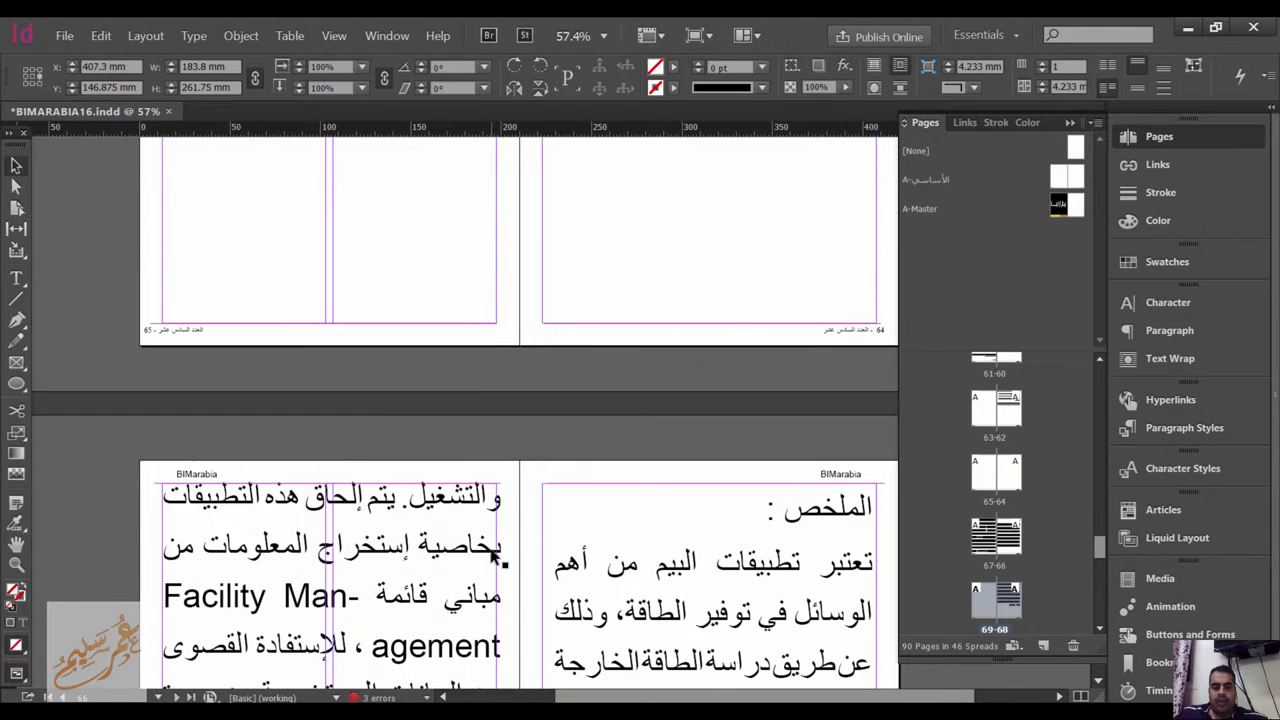
scroll(490, 558, down, 5)
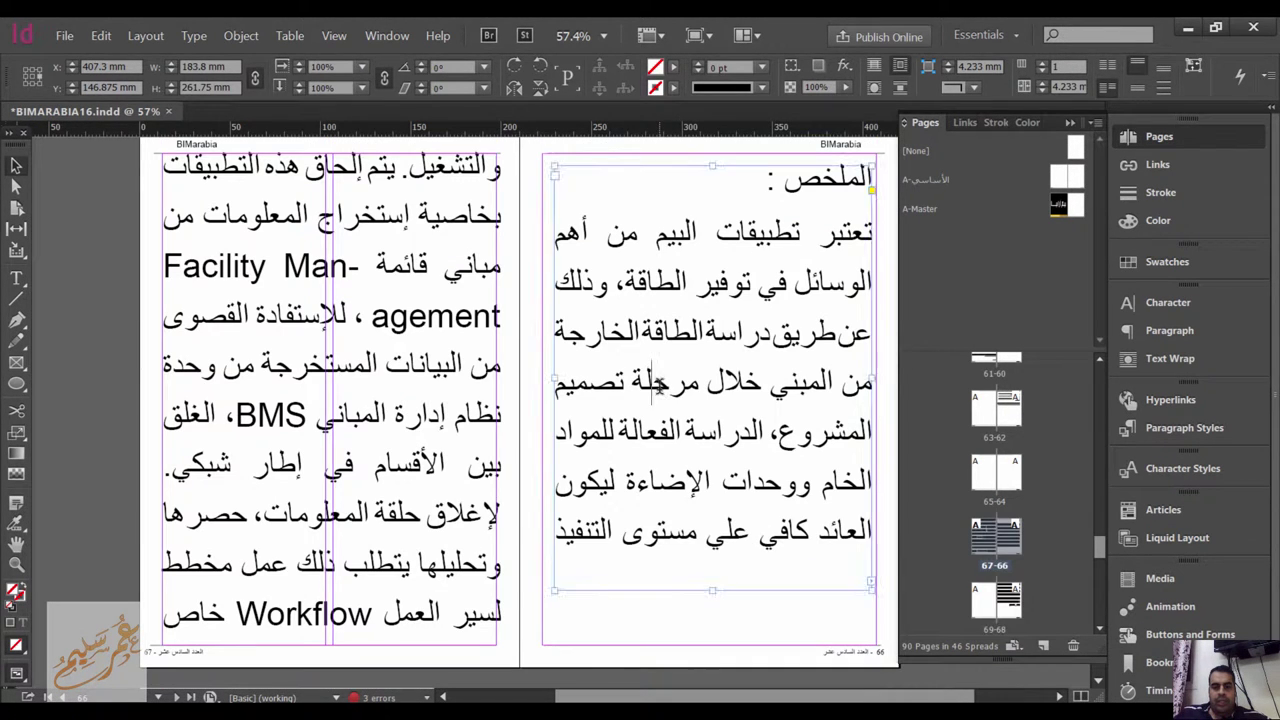
double_click(550, 455)
key(ctrl+a)
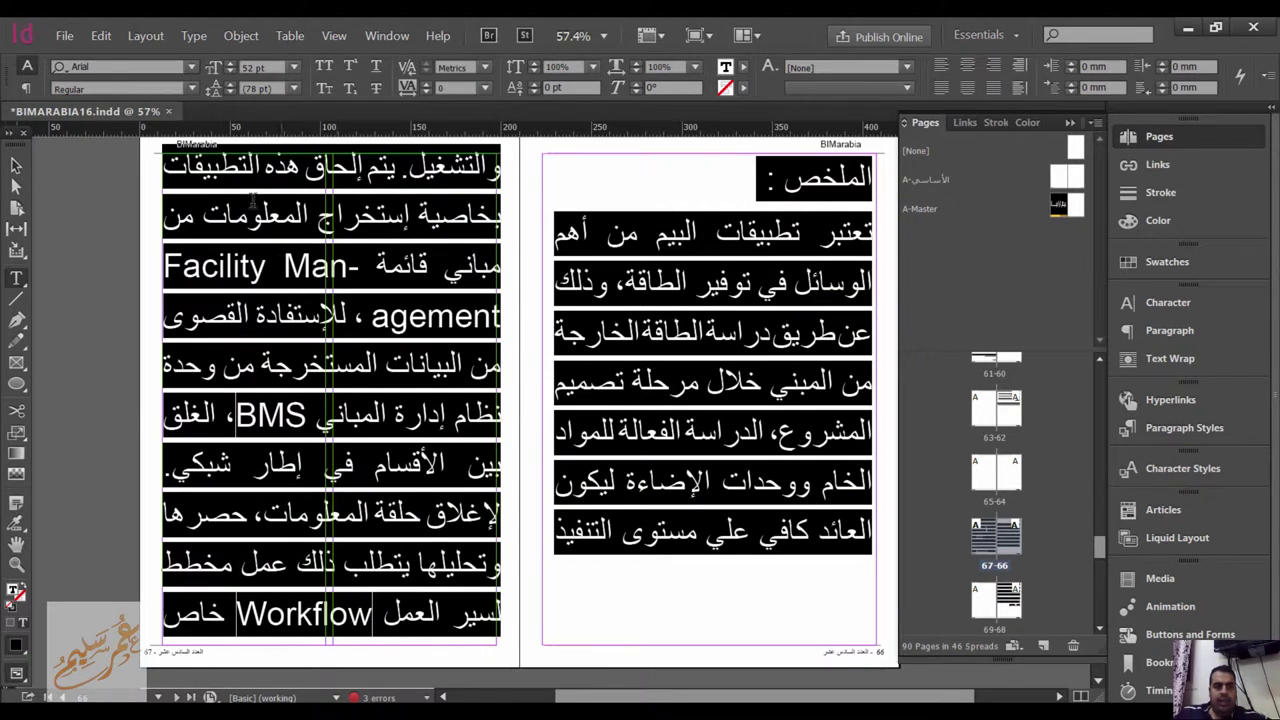
click(229, 84)
click(229, 84)
click(229, 84)
click(229, 84)
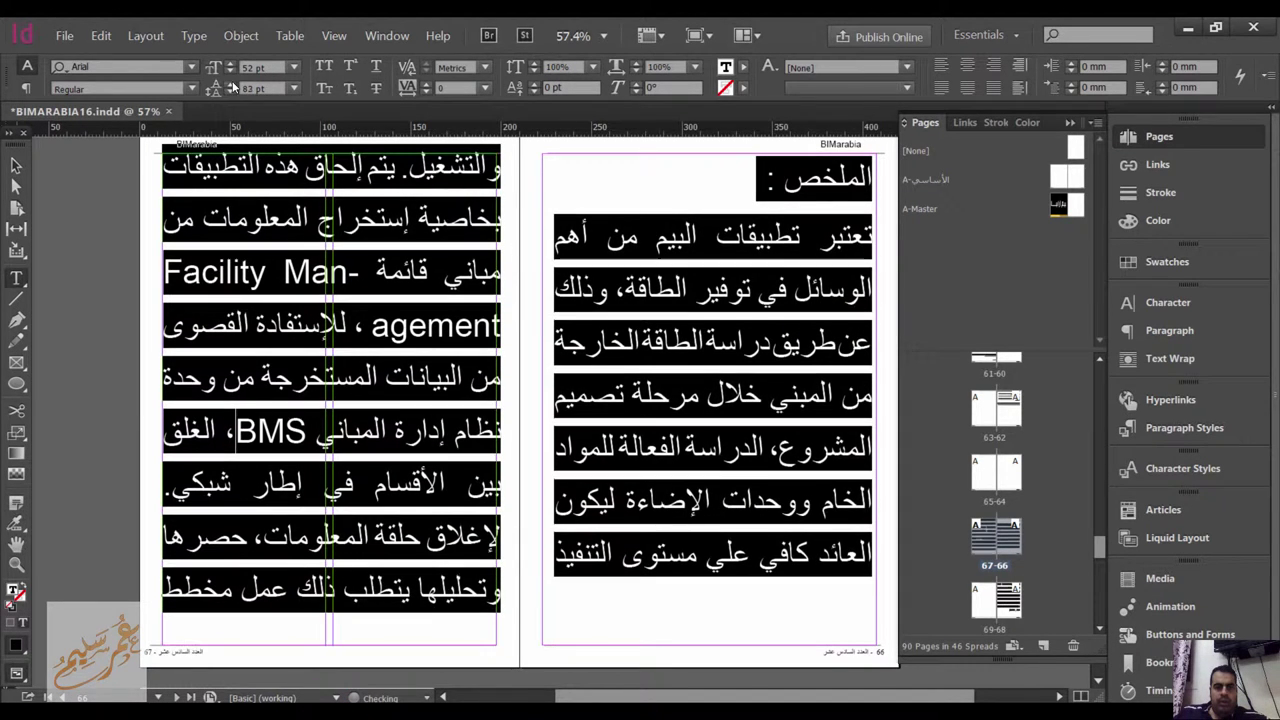
click(229, 84)
click(226, 93)
click(226, 93)
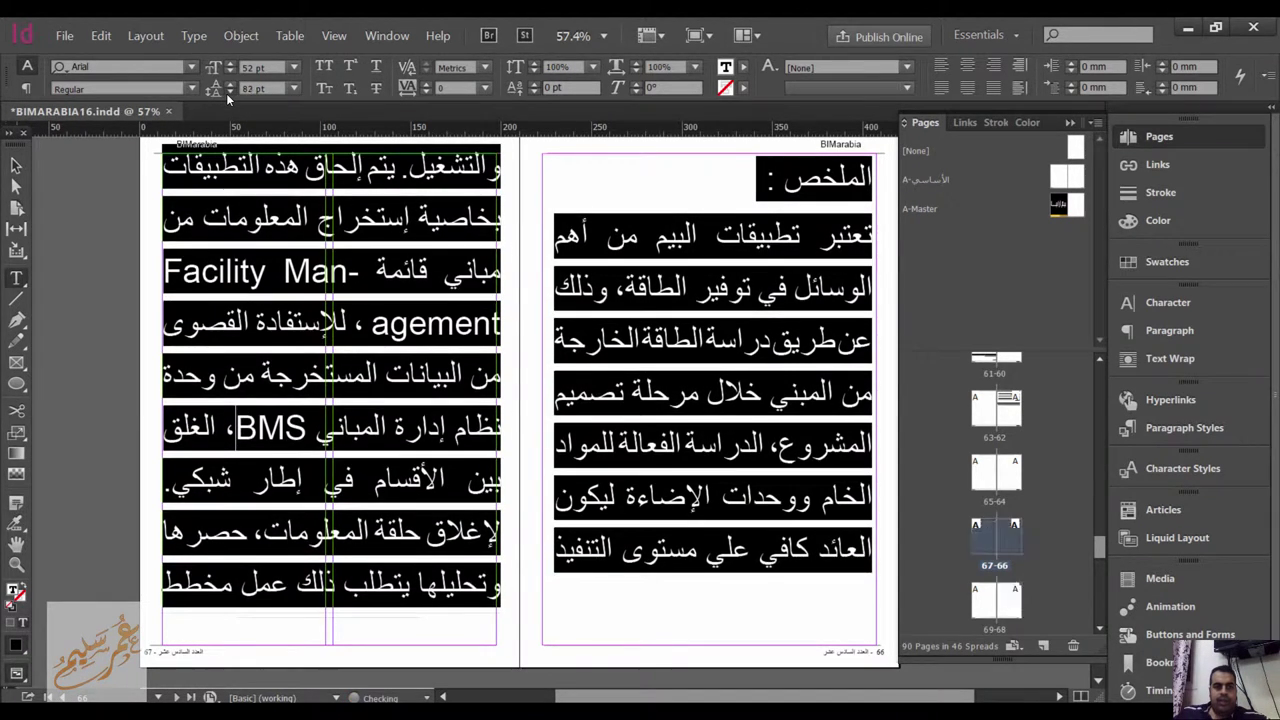
click(226, 93)
click(226, 93)
Step: Try All Caps, Underline and Strikethrough on the selected text, switching each off again
click(321, 70)
click(321, 70)
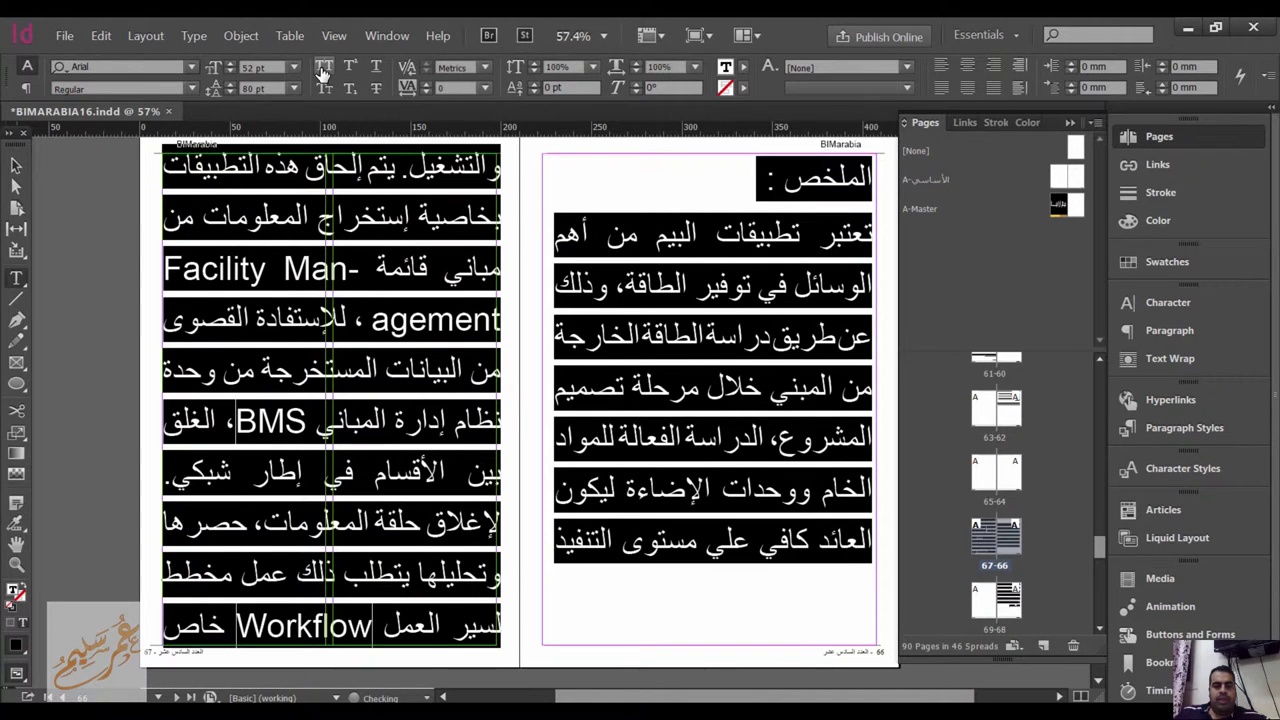
click(372, 68)
click(373, 68)
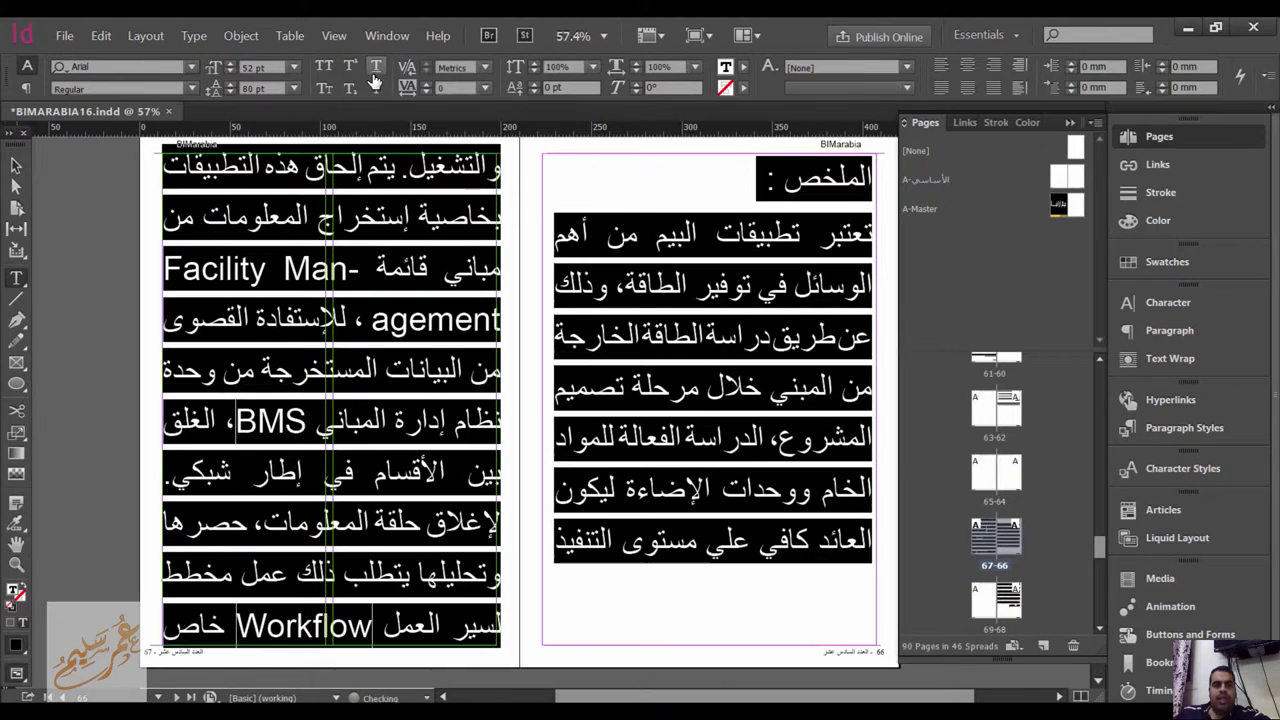
click(378, 90)
click(378, 90)
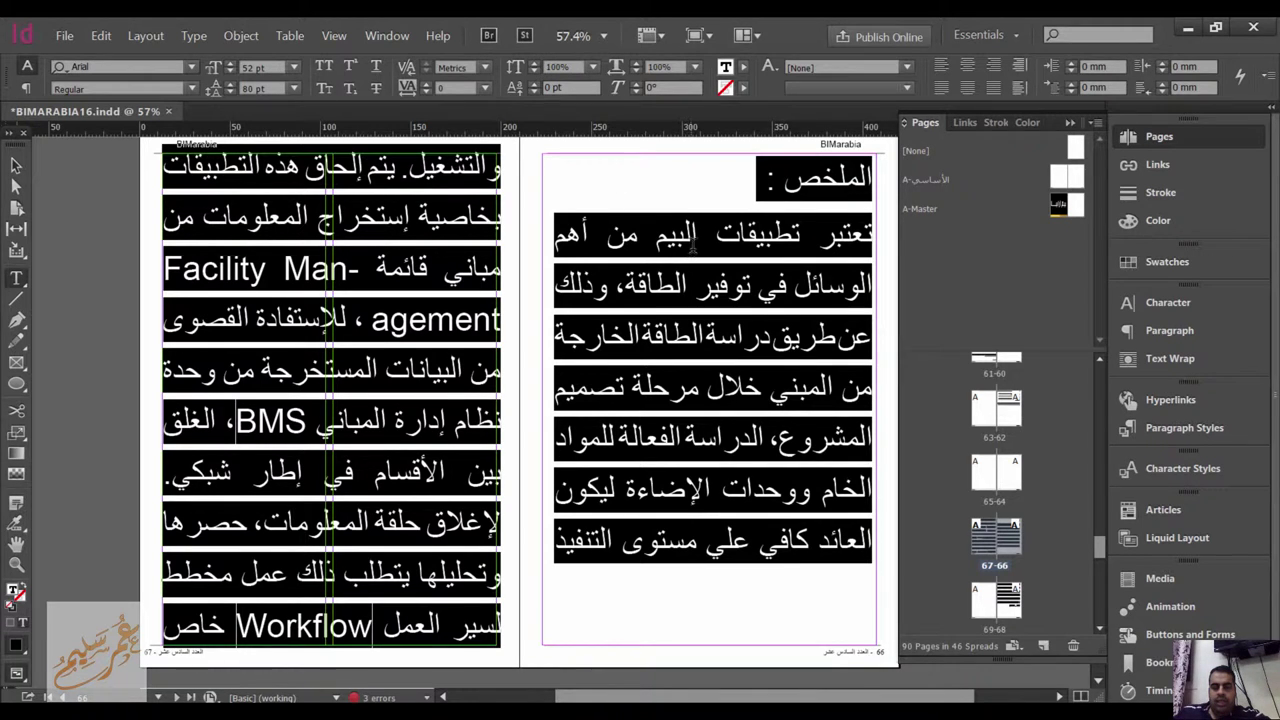
Step: Increase the selected text's vertical scale to 111%
click(538, 64)
click(538, 64)
click(538, 64)
click(538, 64)
click(538, 64)
click(538, 64)
click(538, 64)
click(538, 64)
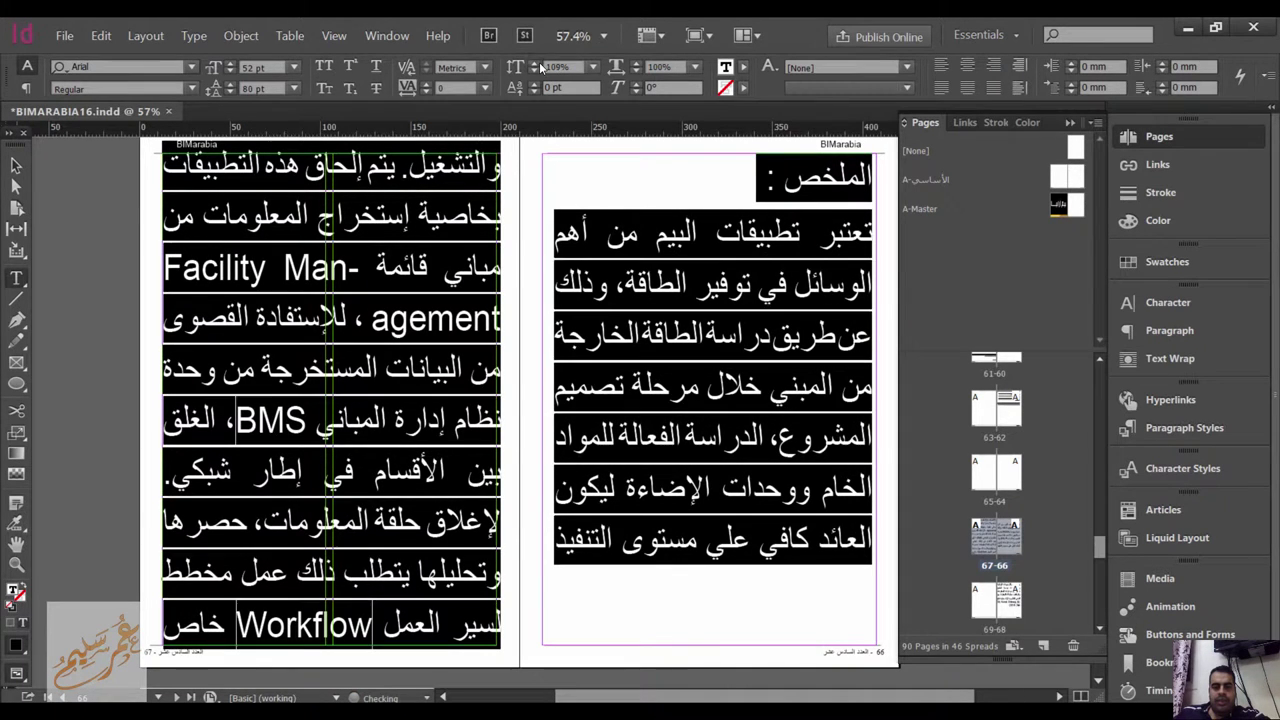
click(538, 64)
click(538, 64)
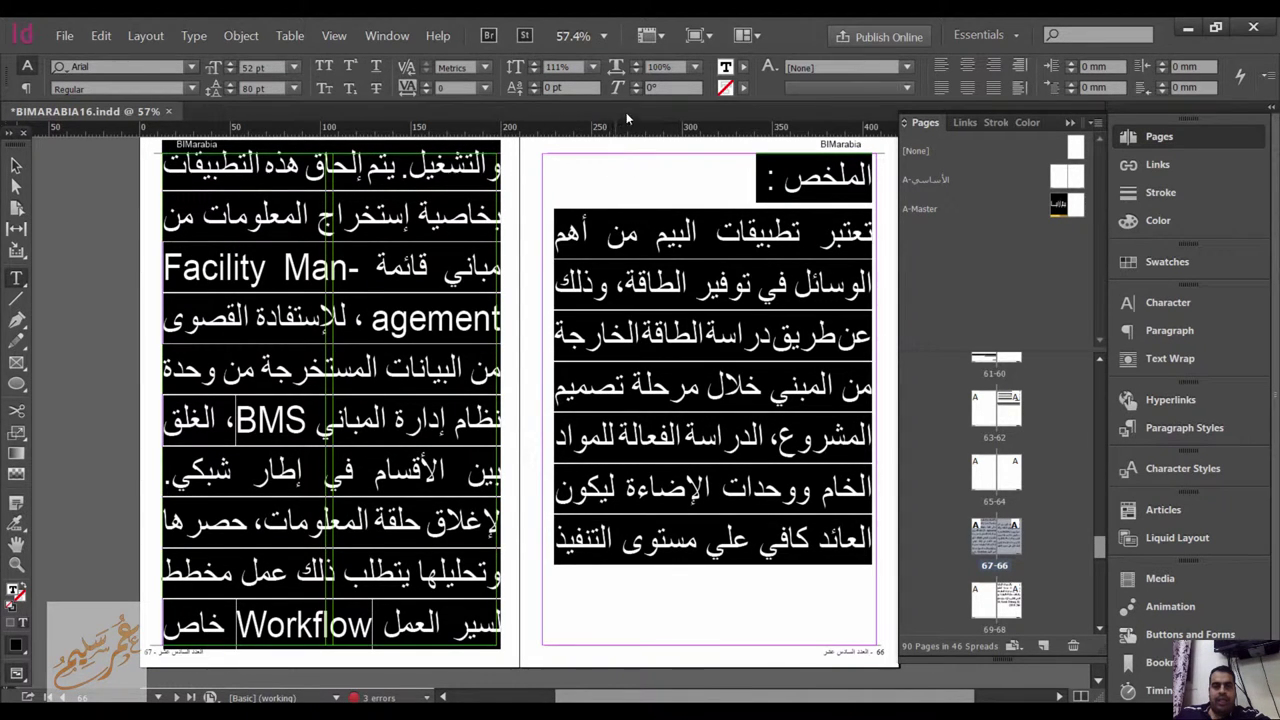
Step: Increase the selected text's horizontal scale to 103%
click(637, 64)
click(637, 64)
click(637, 64)
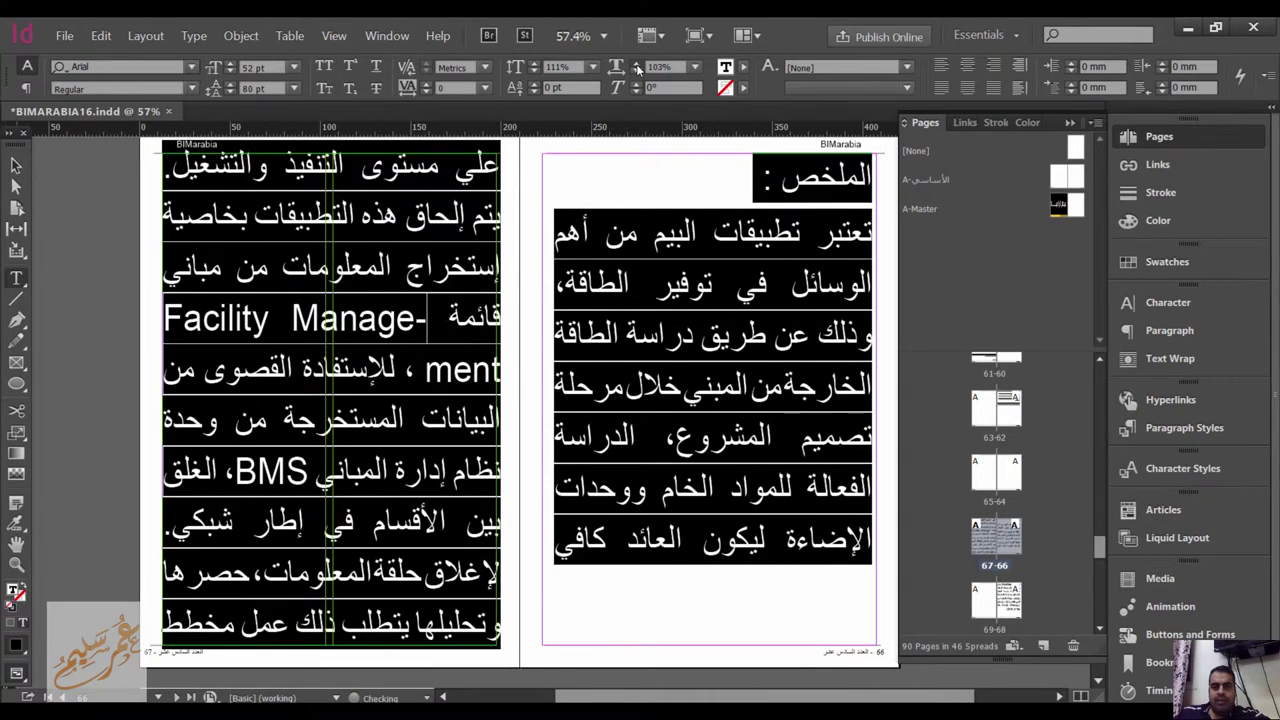
Step: Increase the selected text's horizontal scale to 112%
click(637, 64)
click(637, 64)
click(637, 64)
click(637, 64)
click(637, 64)
click(637, 64)
click(637, 64)
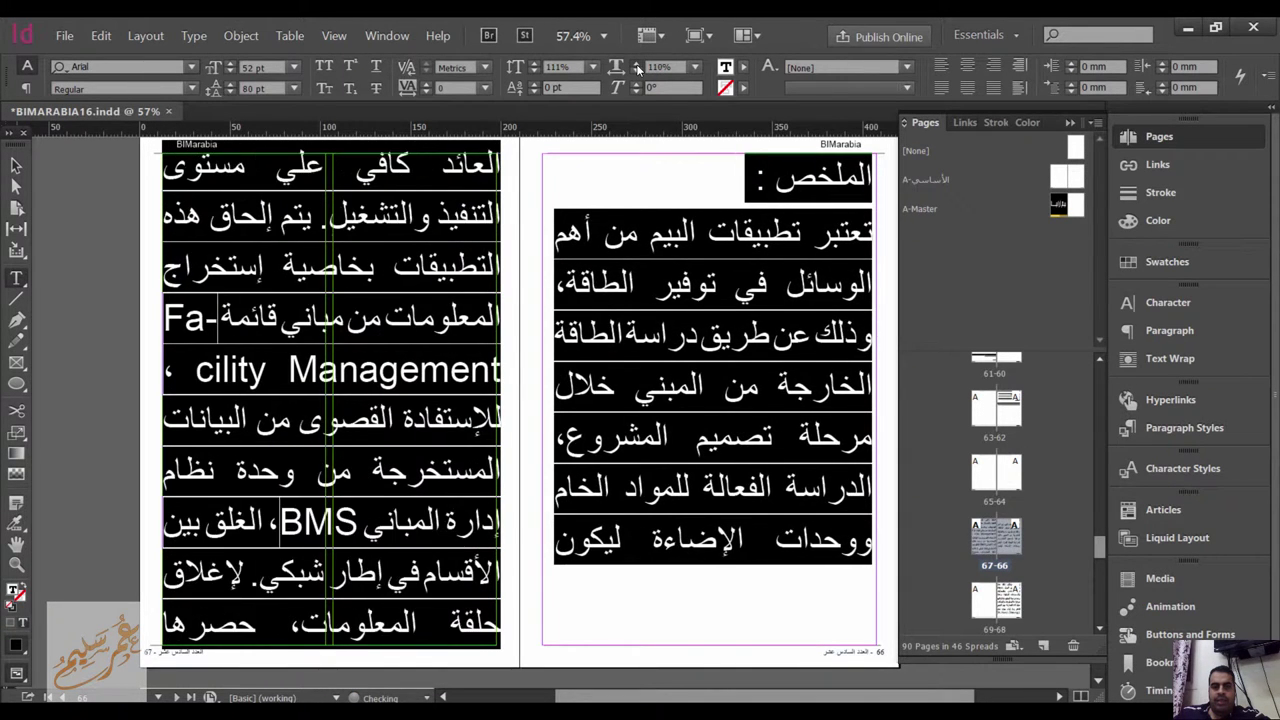
click(637, 64)
click(637, 64)
Step: Skew the selected text by 19° to give it a false italic slant
click(638, 84)
click(638, 84)
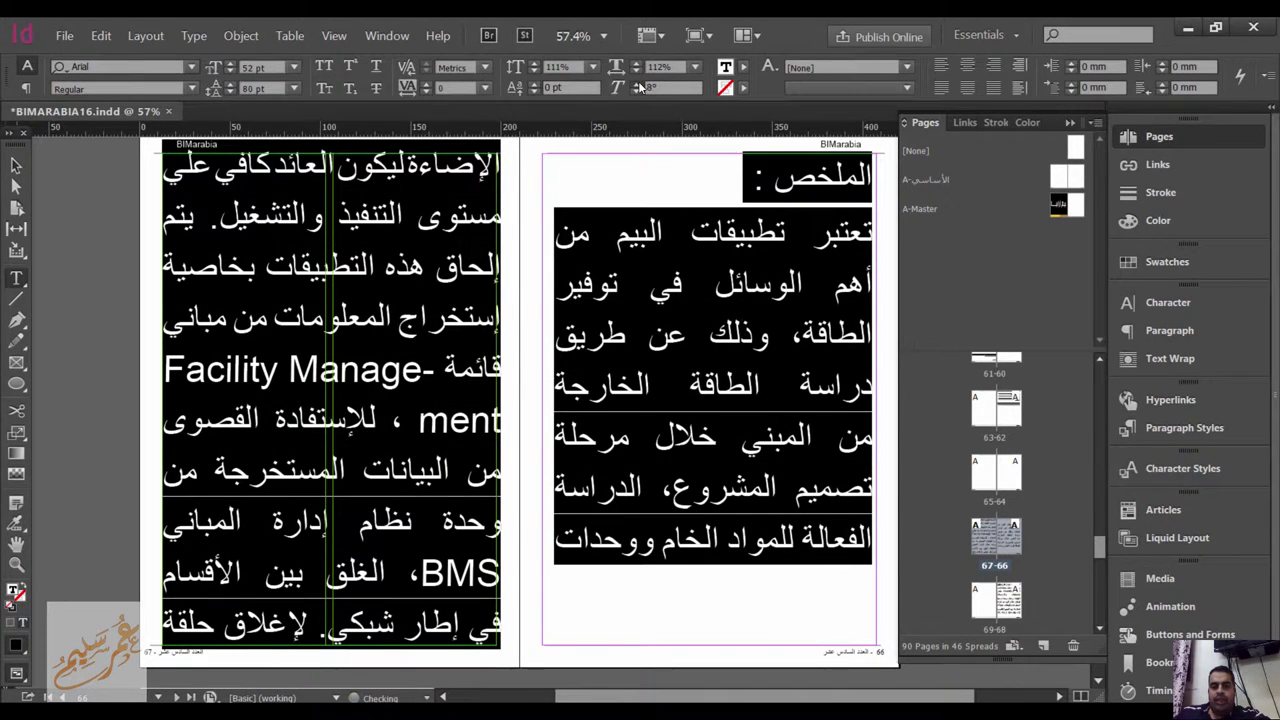
click(638, 84)
click(638, 84)
click(638, 84)
click(638, 84)
click(638, 84)
click(638, 84)
click(638, 84)
click(638, 84)
click(638, 84)
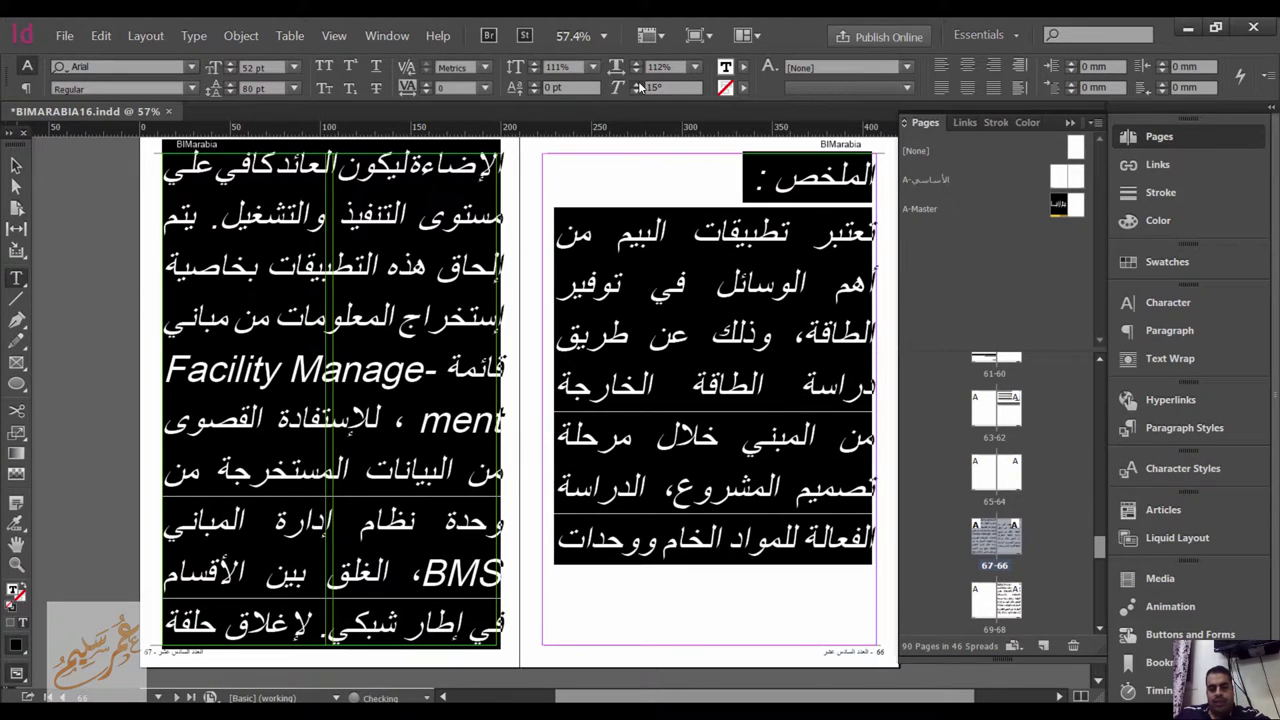
click(638, 84)
click(638, 84)
click(638, 84)
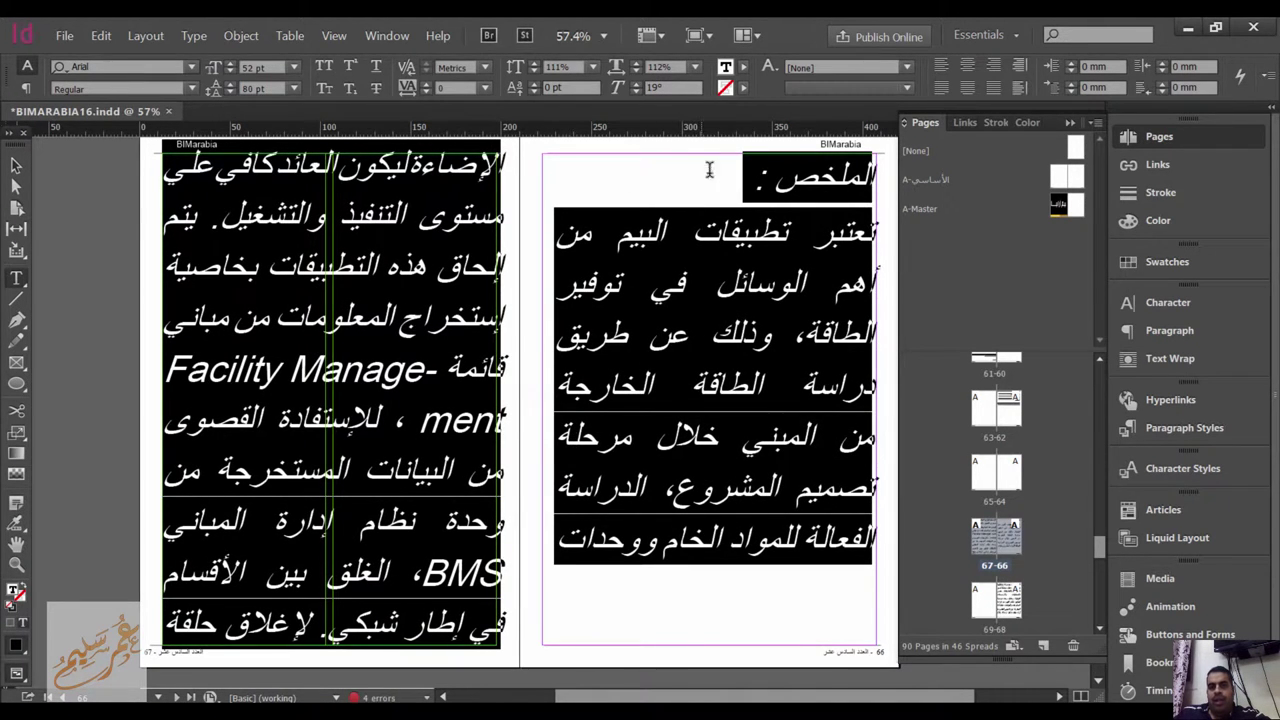
Step: Fill the selected text with the red swatch C=15 M=100 Y=100 K=0
click(742, 77)
scroll(619, 193, up, 4)
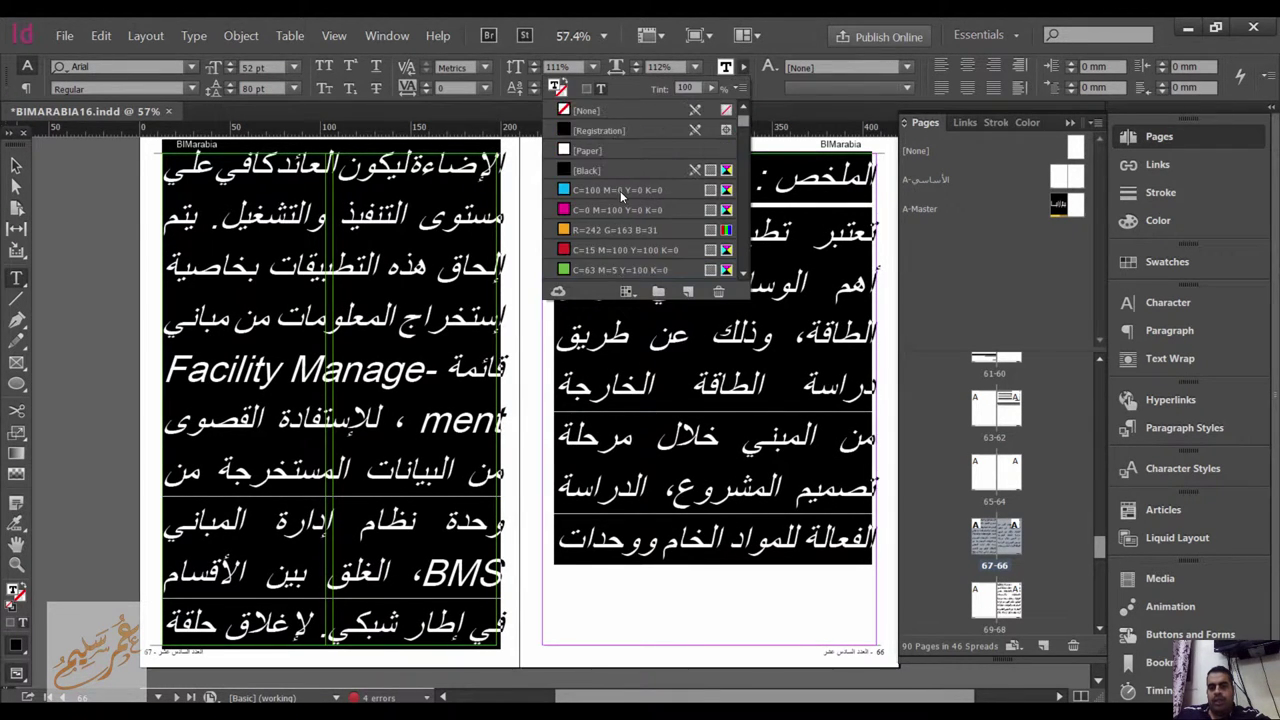
click(620, 250)
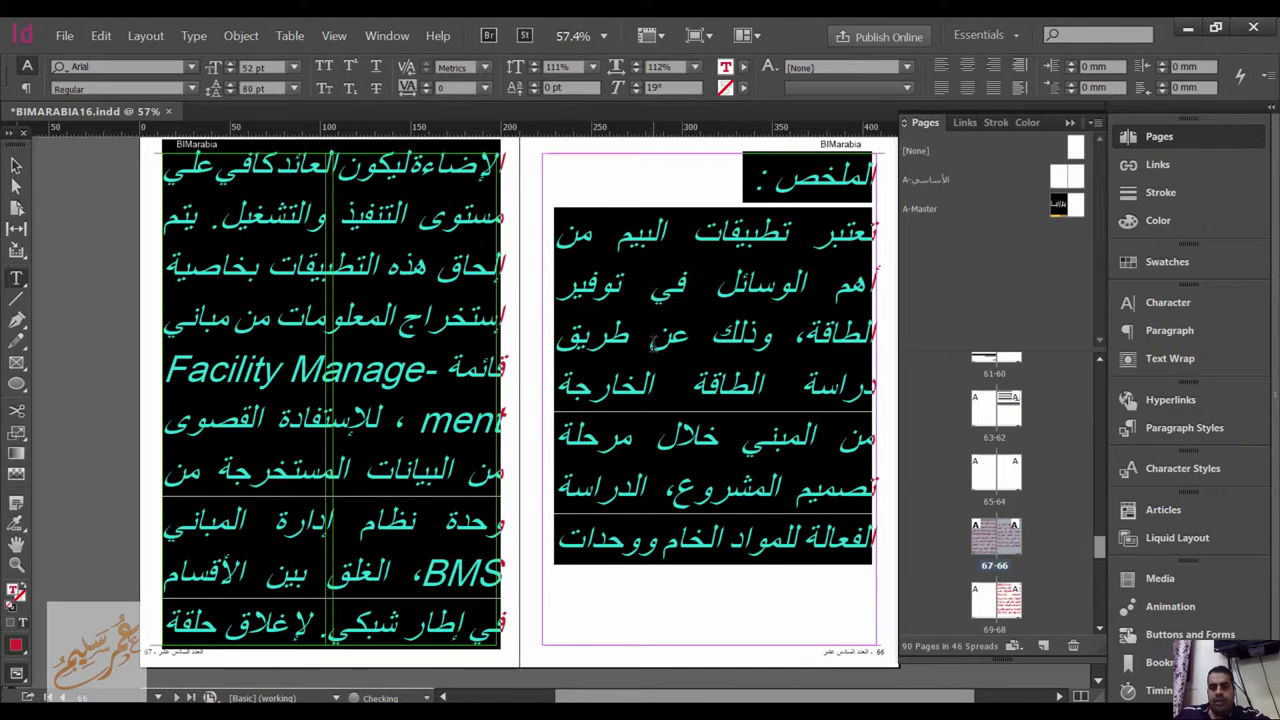
Step: Apply a C=100 M=0 Y=0 K=0 stroke to most of the summary paragraph's first six lines on page 66
drag(735, 230, 708, 488)
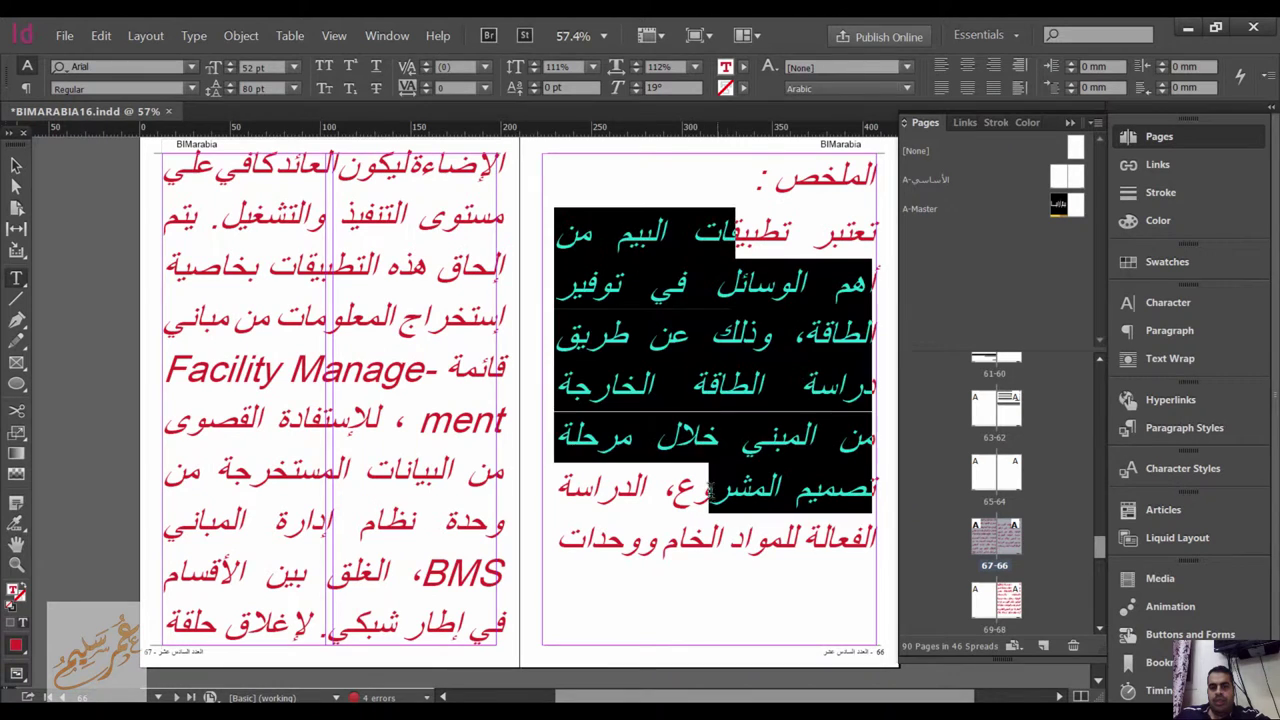
click(745, 89)
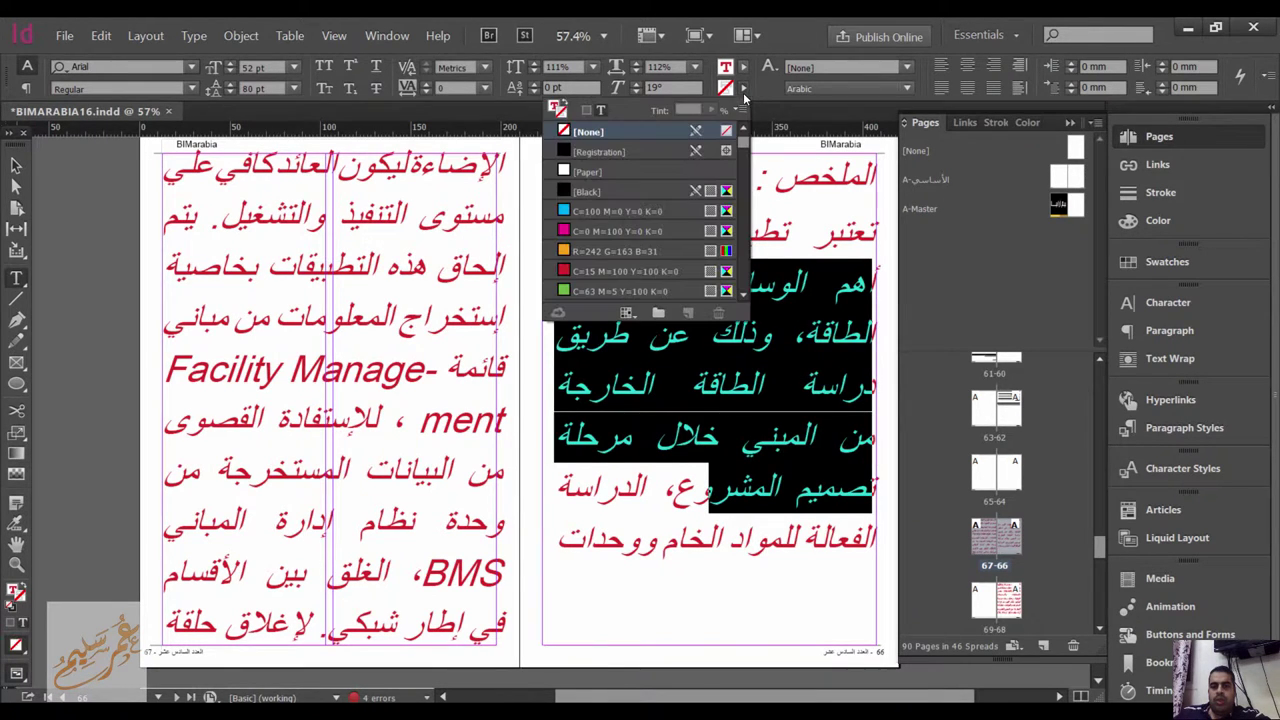
click(625, 211)
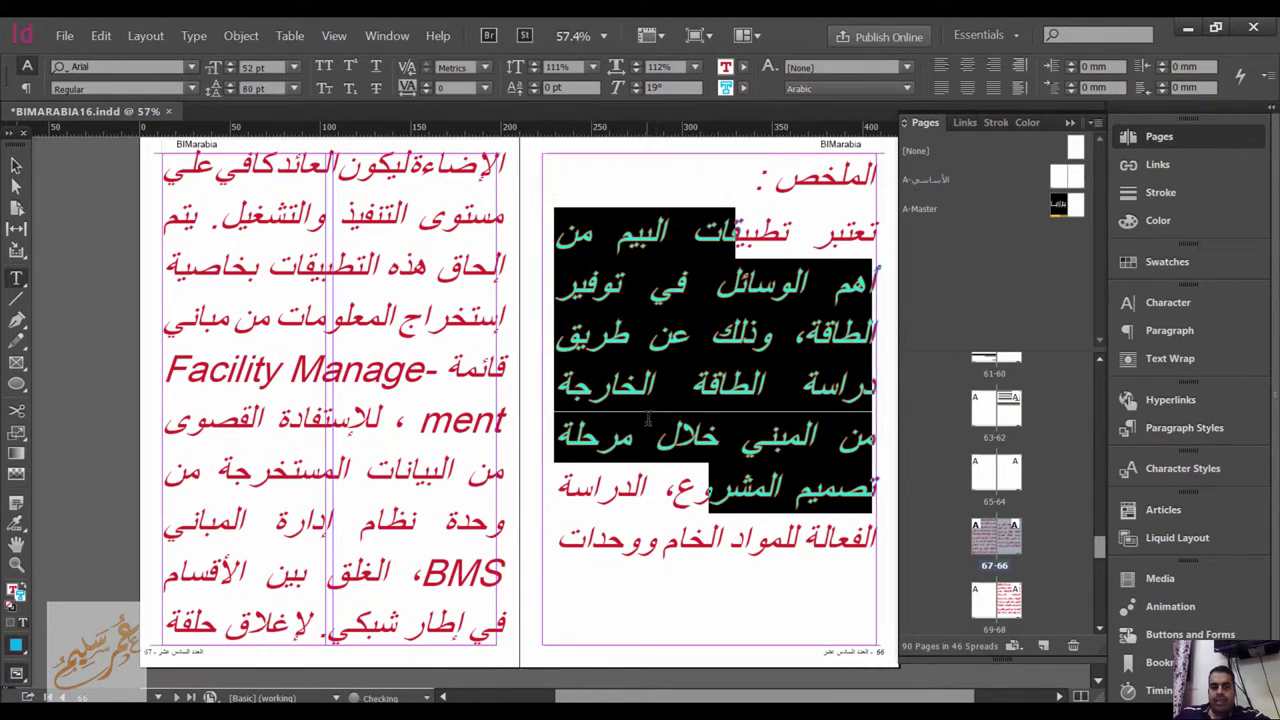
click(661, 487)
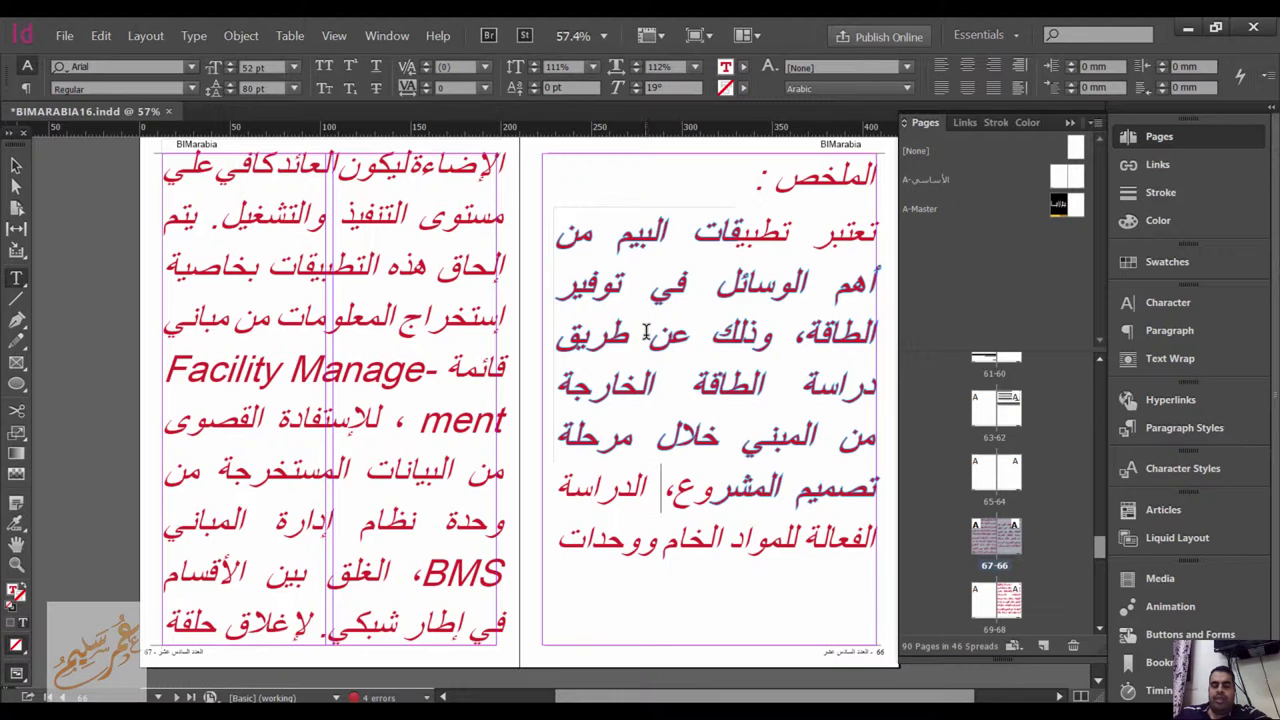
Step: Select the whole article text and try the HYPERLINK, a Word Imported List and the Character Style 1 character styles on it
key(ctrl+a)
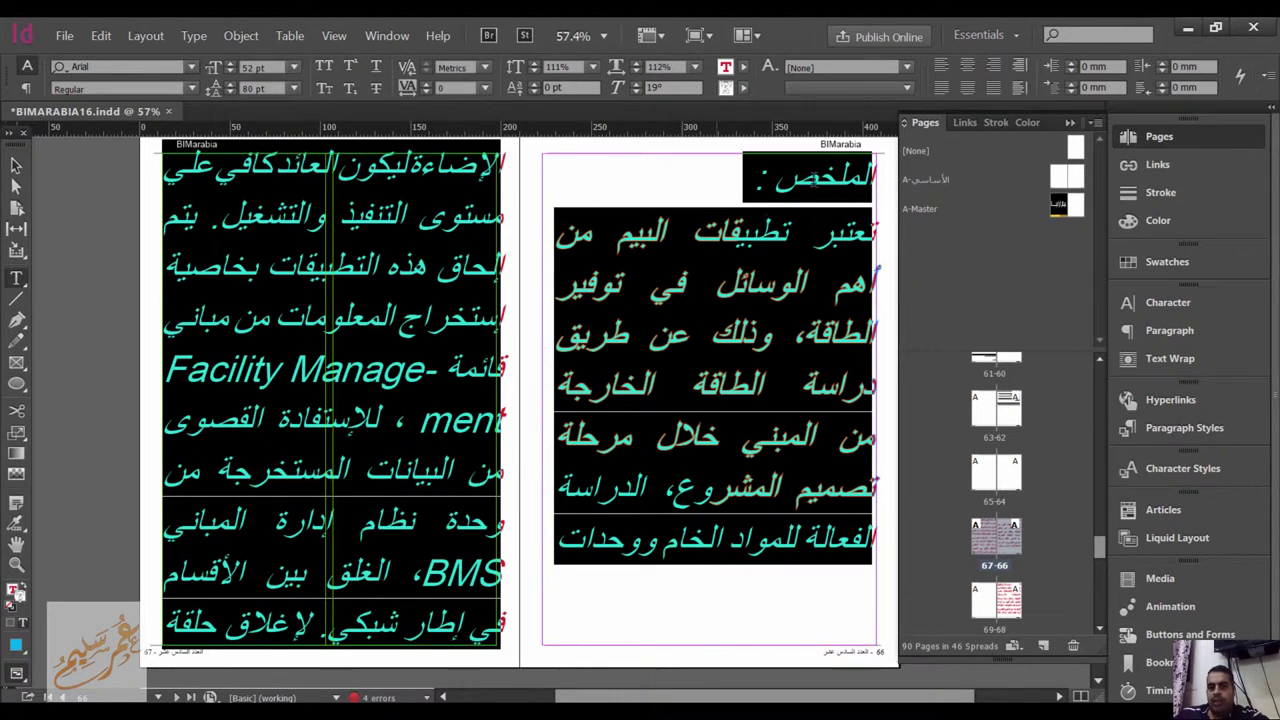
click(910, 67)
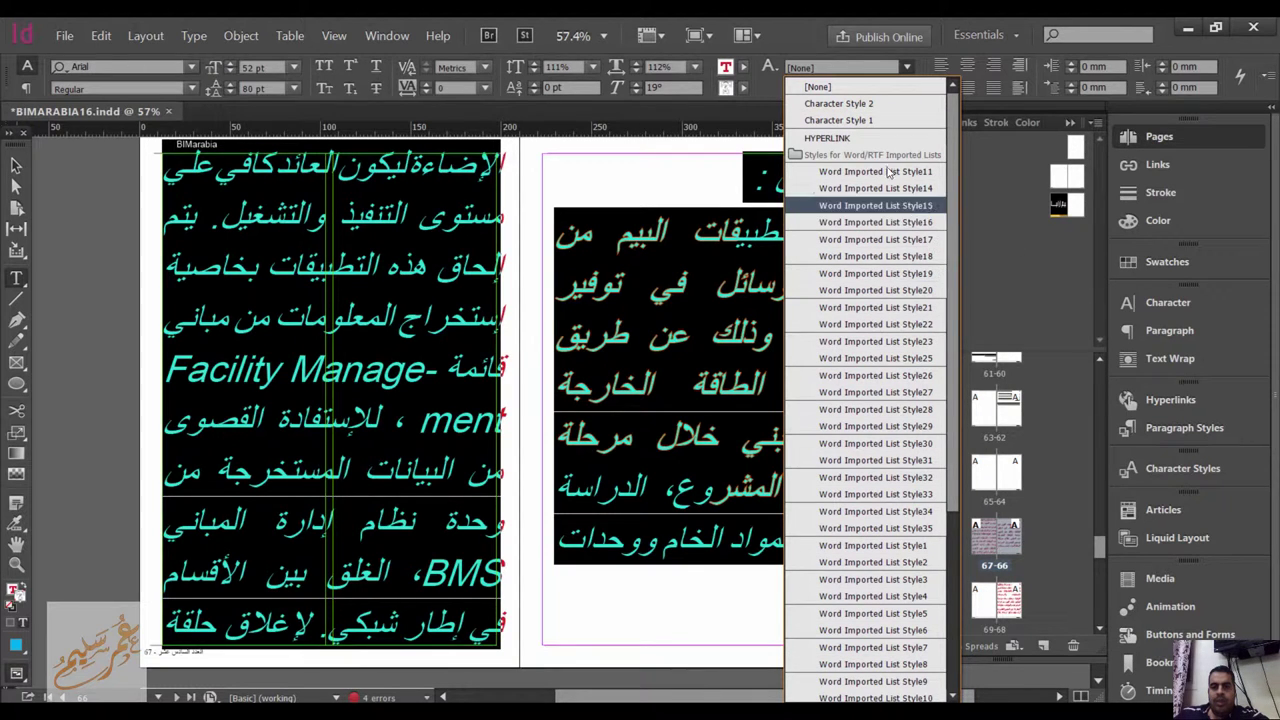
click(869, 137)
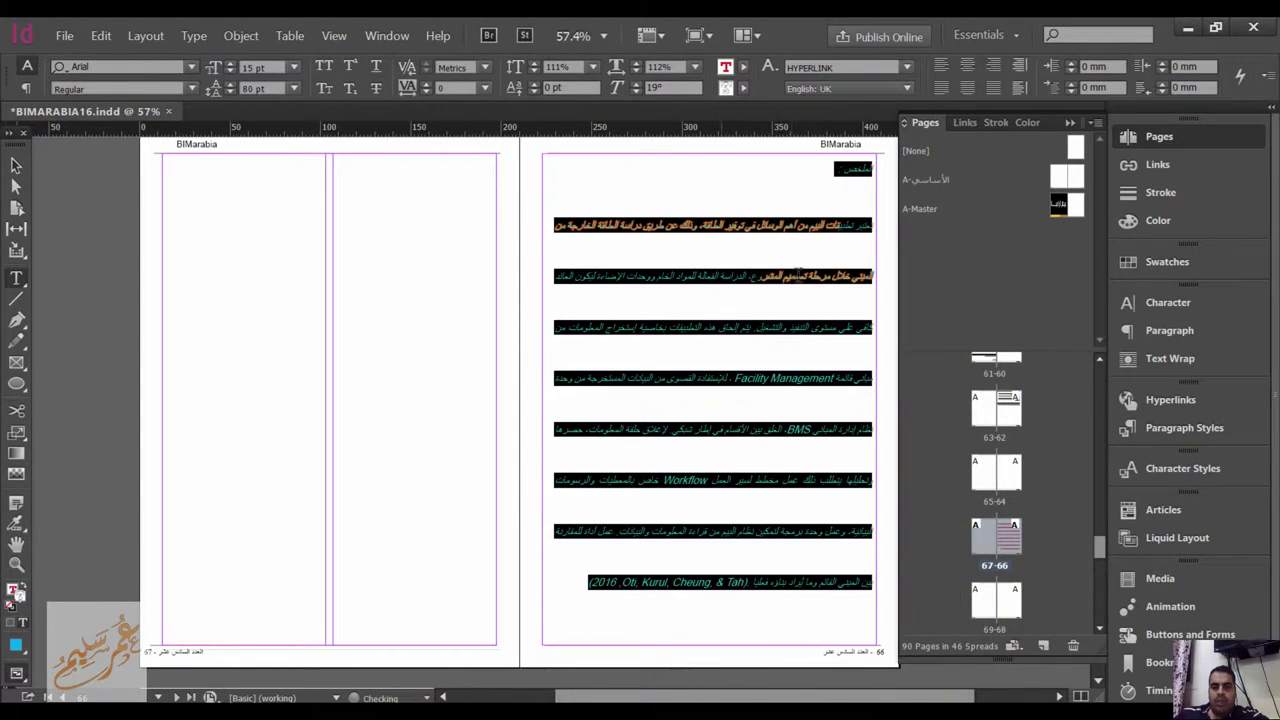
click(906, 68)
click(866, 265)
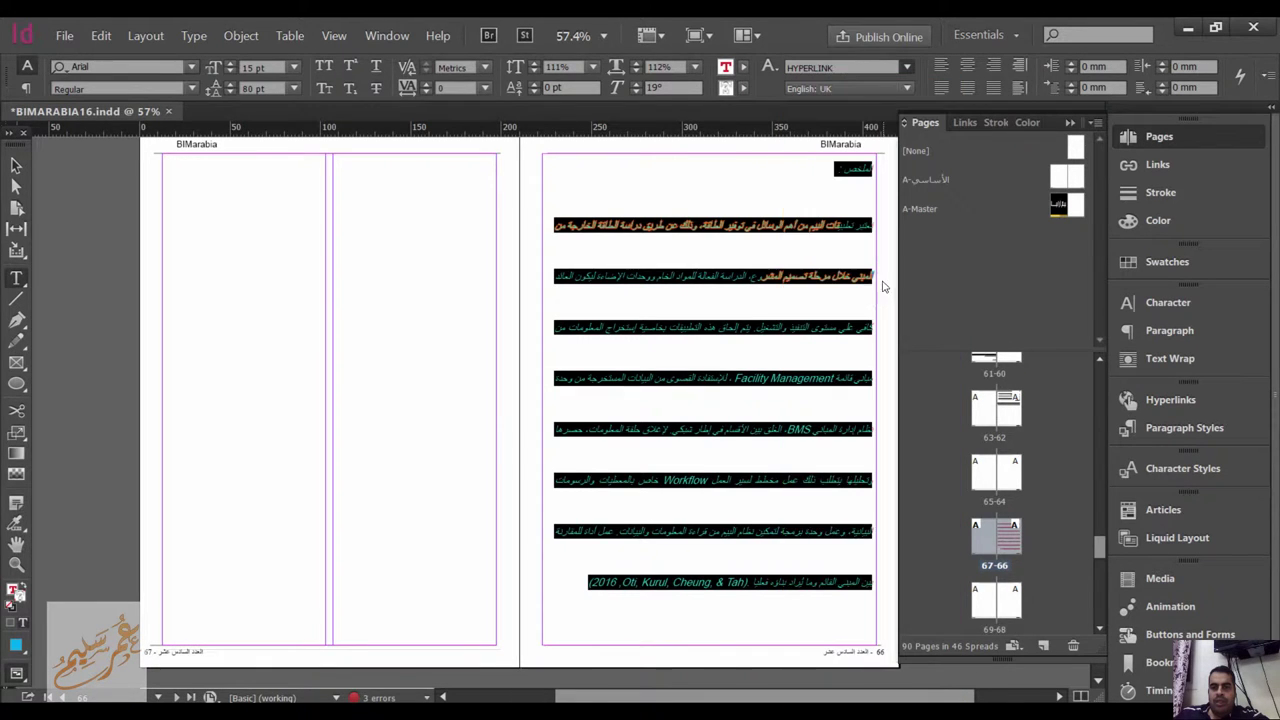
click(910, 70)
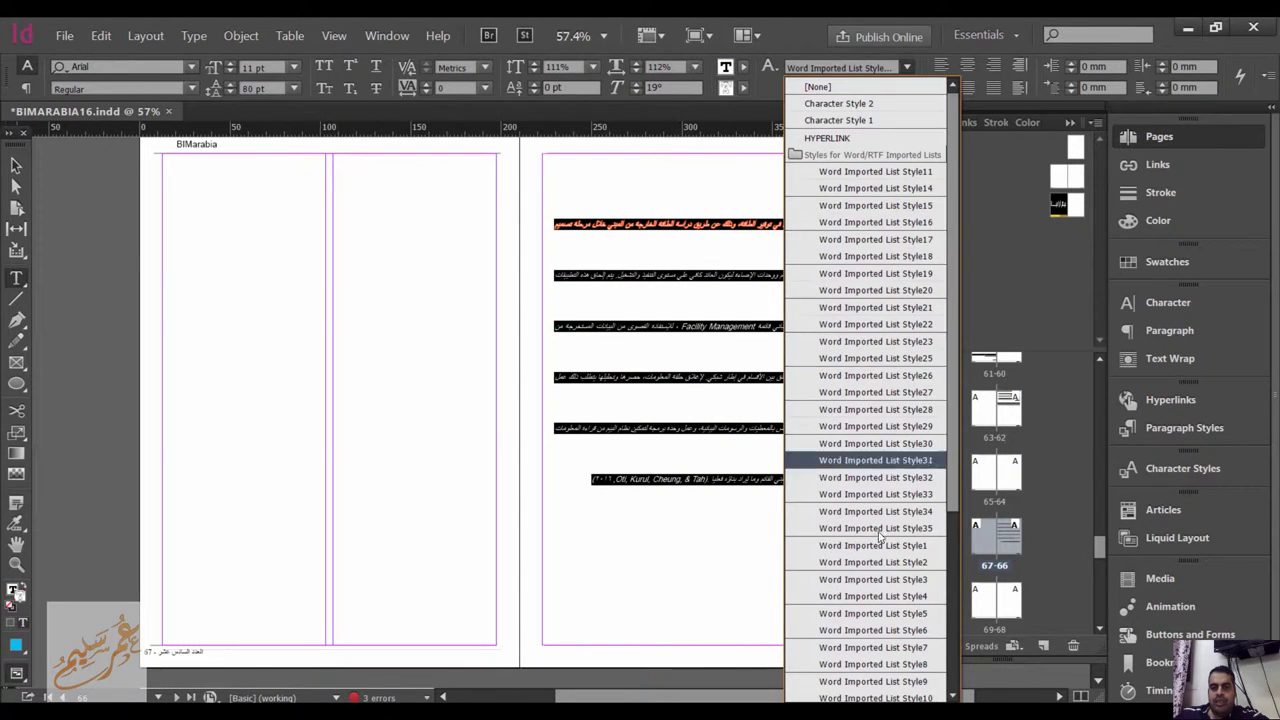
click(860, 120)
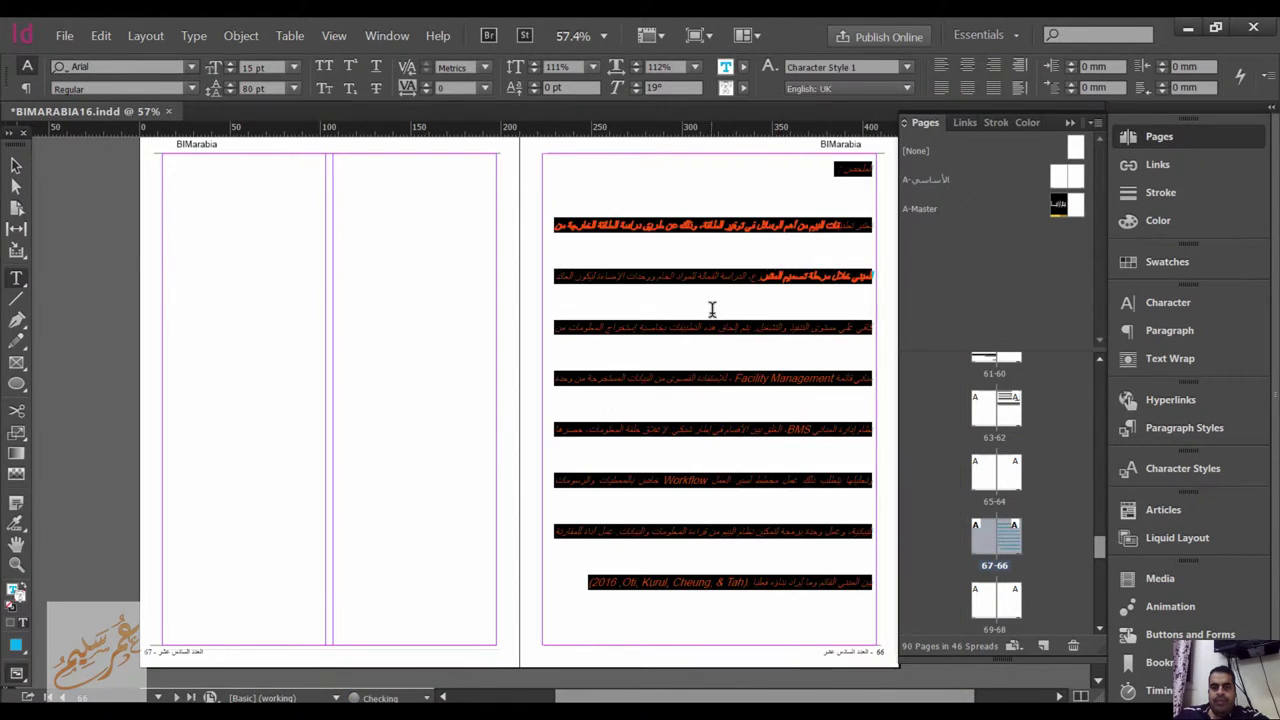
Step: Set the selected text's size to 24 pt and apply the BIMarabia character style to it
click(293, 72)
click(272, 280)
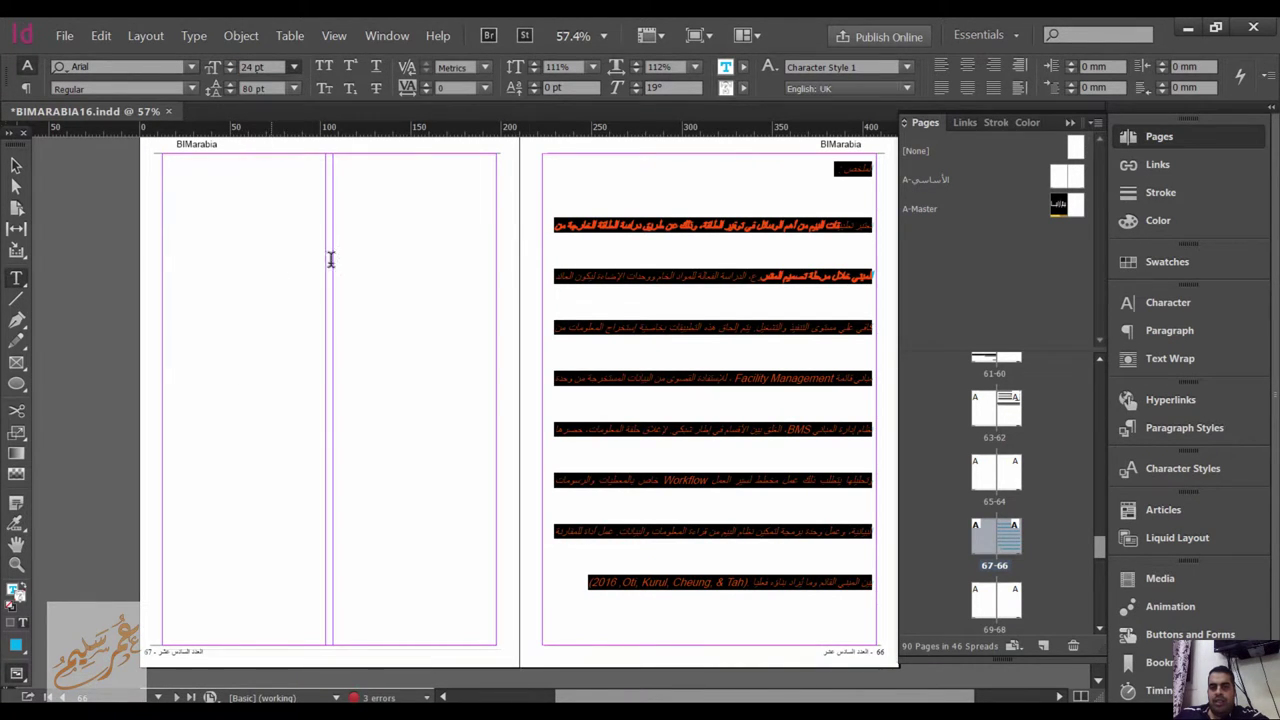
click(906, 67)
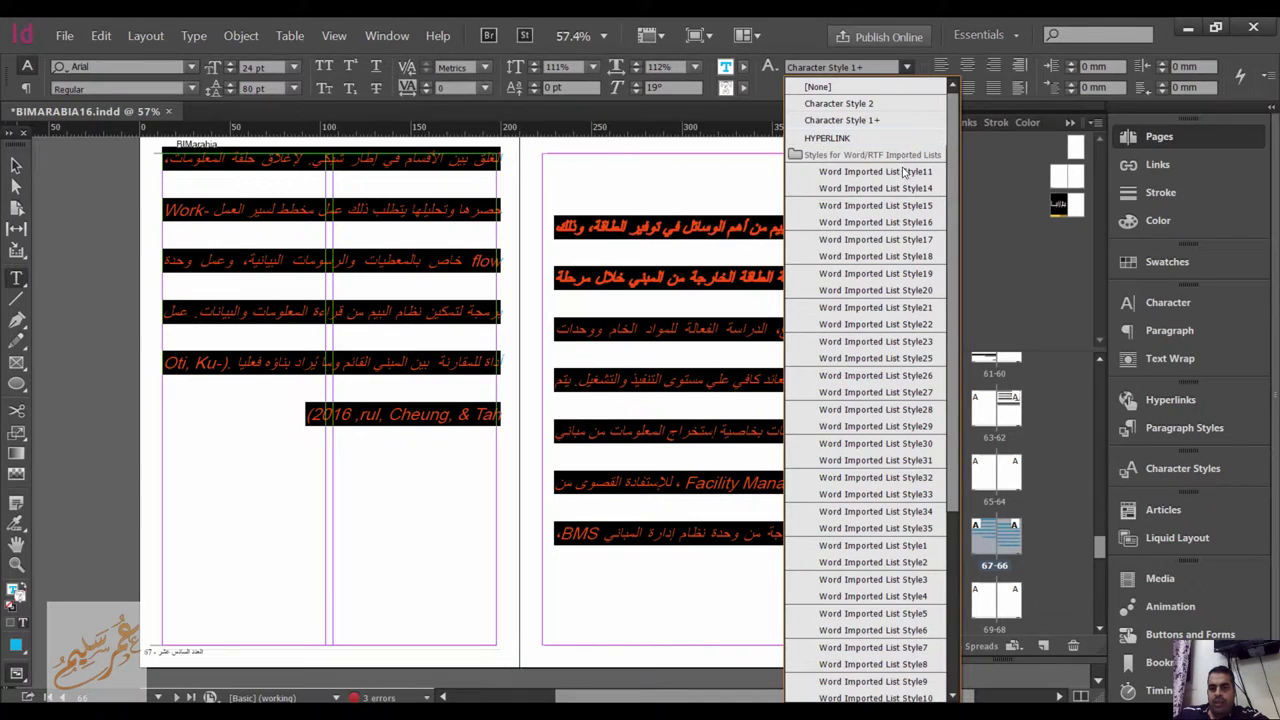
scroll(903, 200, down, 5)
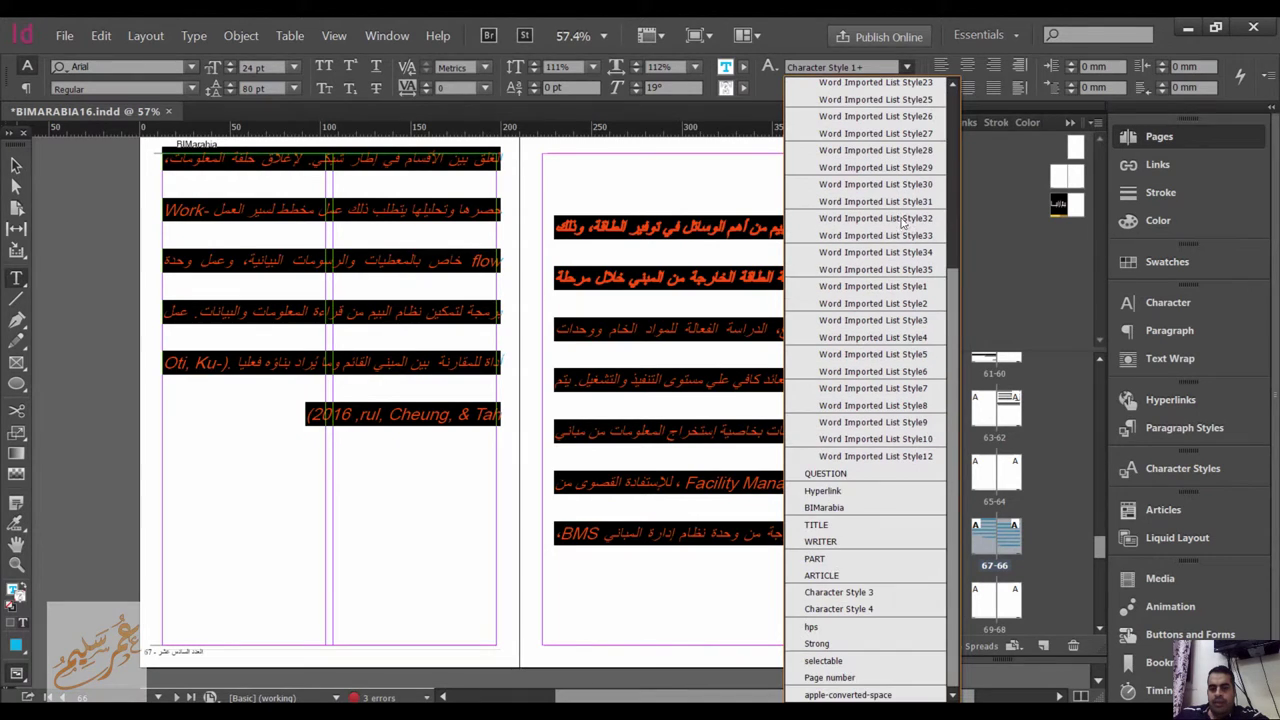
click(867, 508)
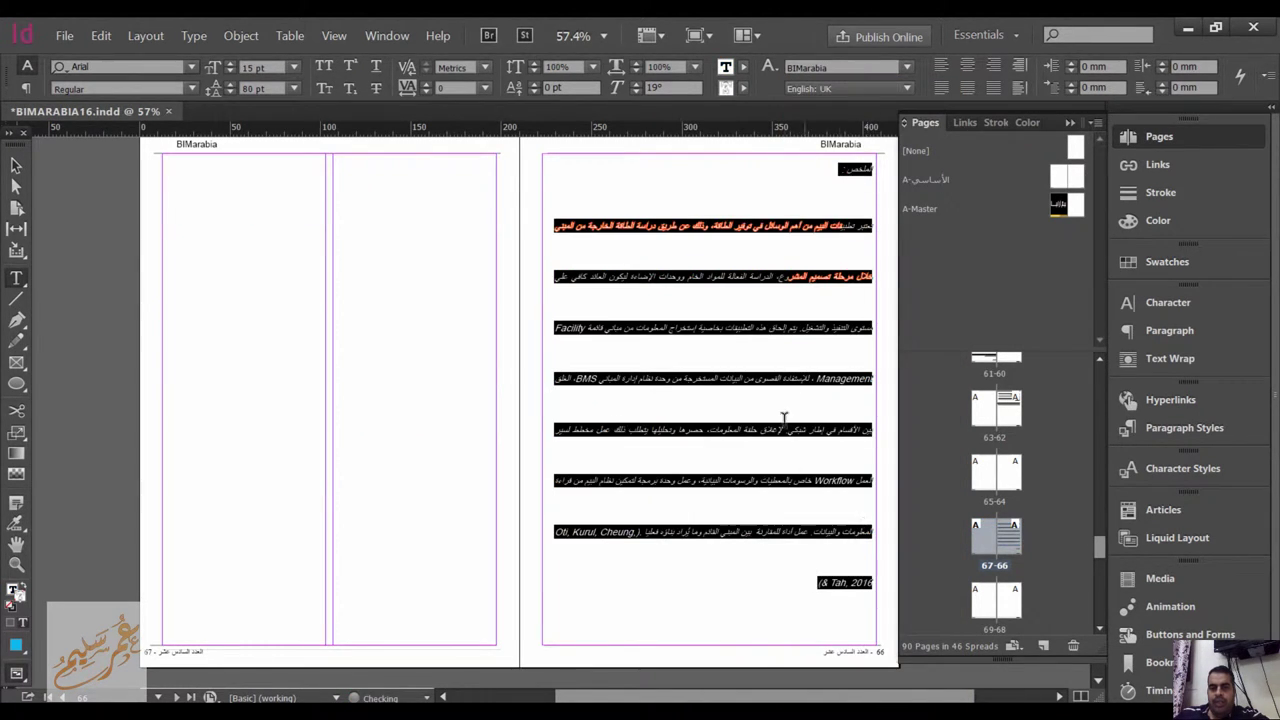
Step: Try different centred and justified alignments on the selected paragraphs, finishing with left alignment
click(968, 68)
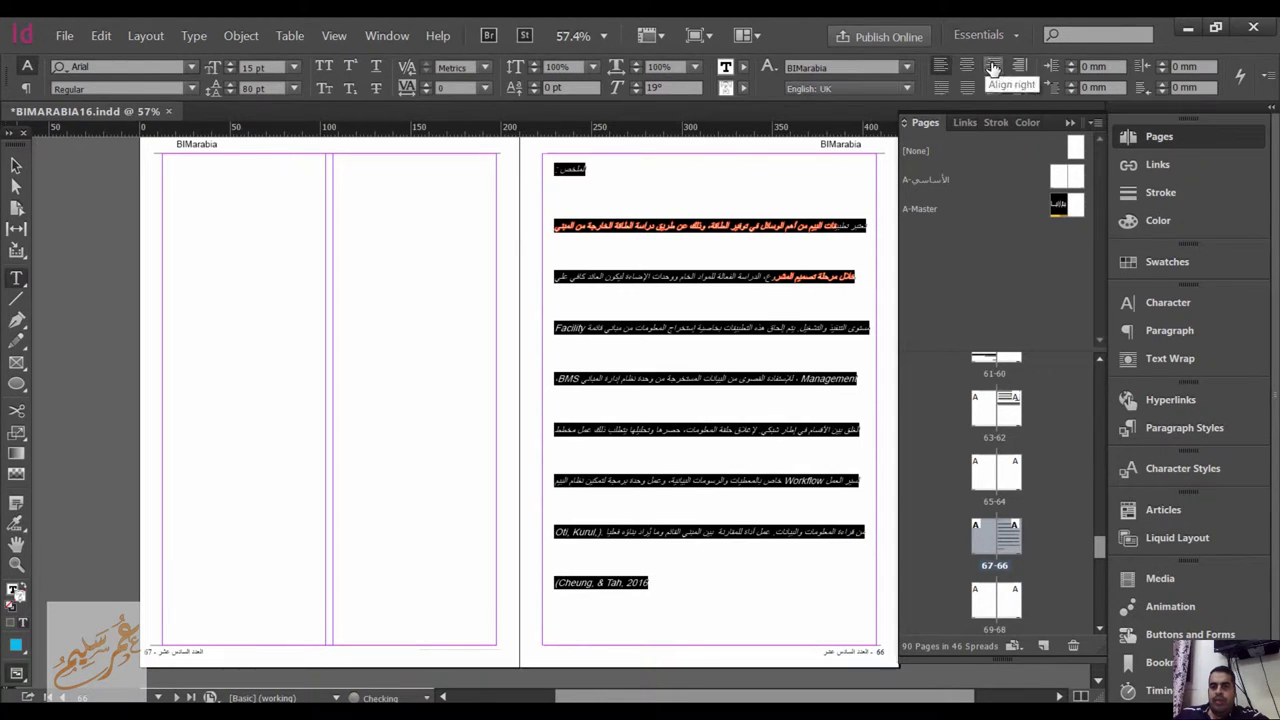
click(966, 87)
click(993, 87)
click(961, 90)
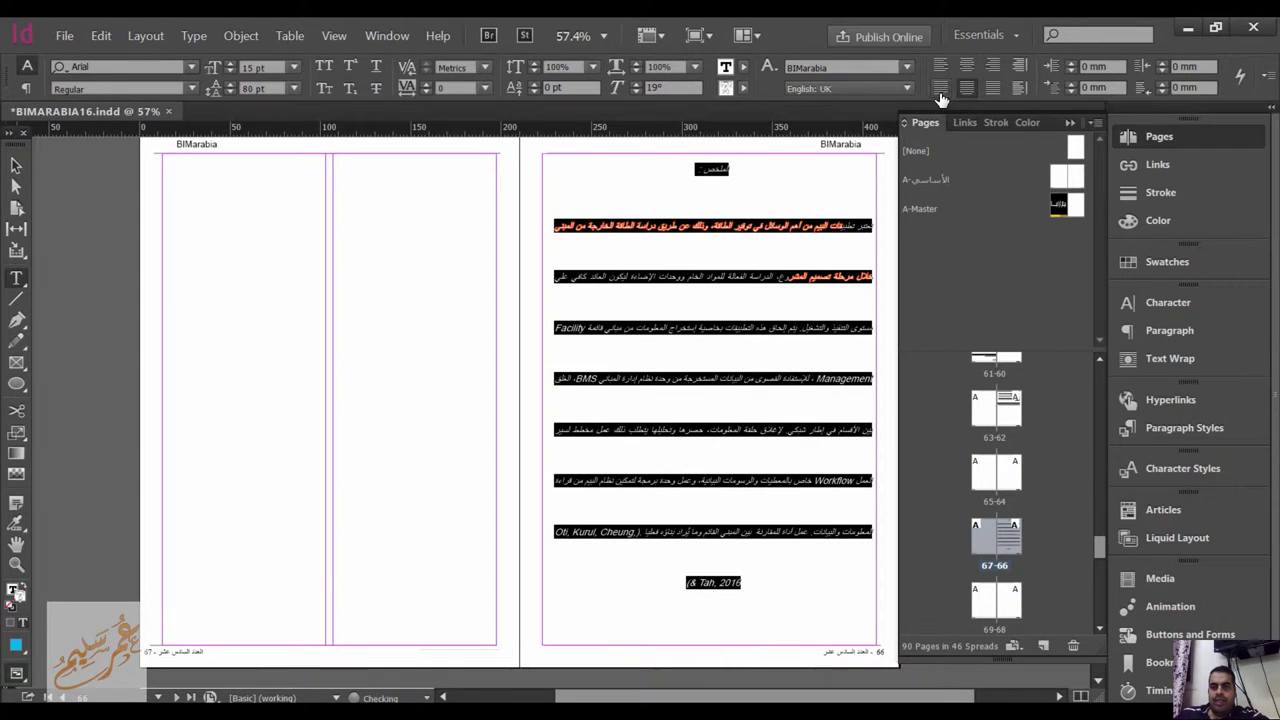
click(942, 90)
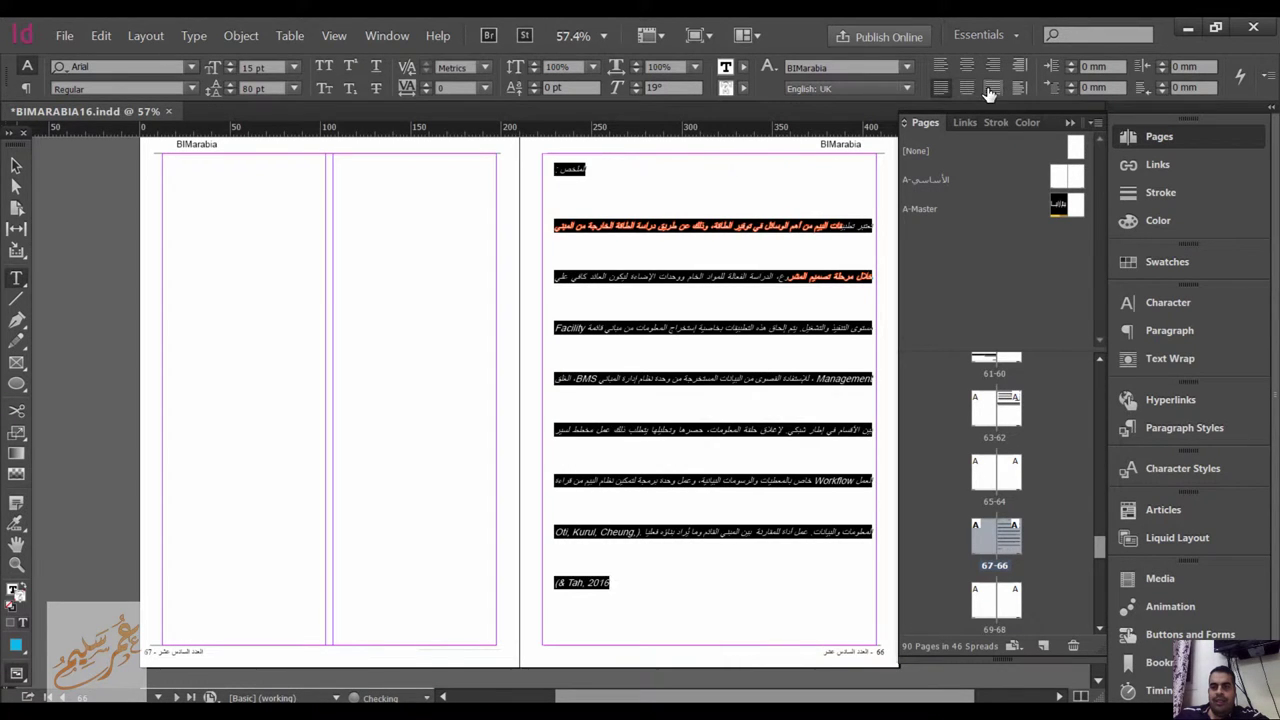
click(29, 88)
click(57, 68)
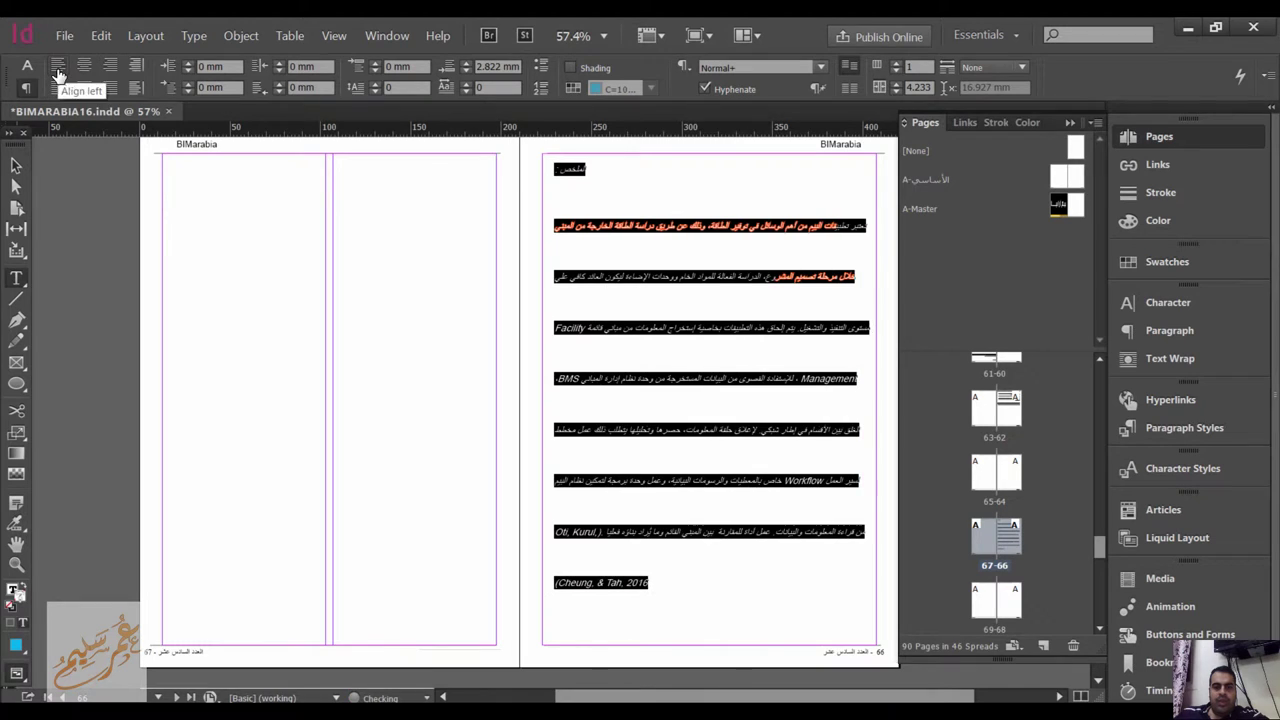
Step: Set the selected paragraphs' left indent to 10 mm
click(191, 63)
click(191, 63)
click(191, 63)
click(191, 63)
click(191, 63)
click(191, 63)
click(191, 63)
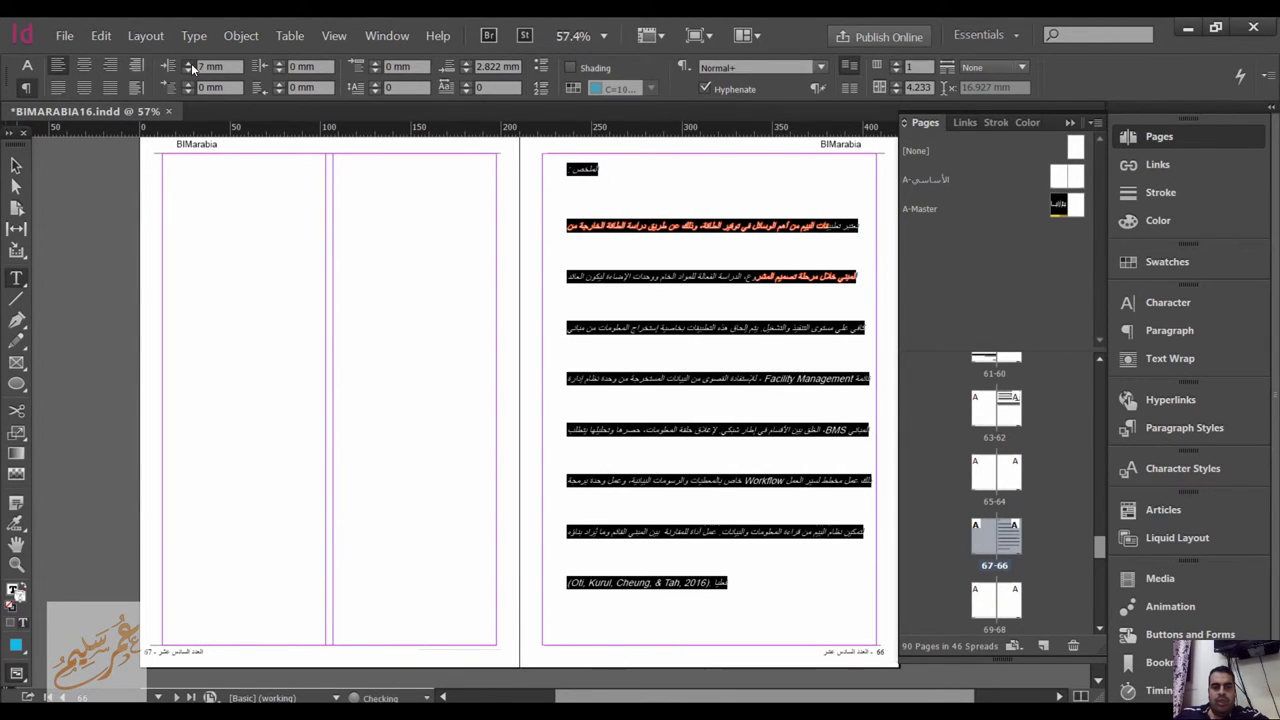
click(191, 63)
click(191, 63)
click(191, 63)
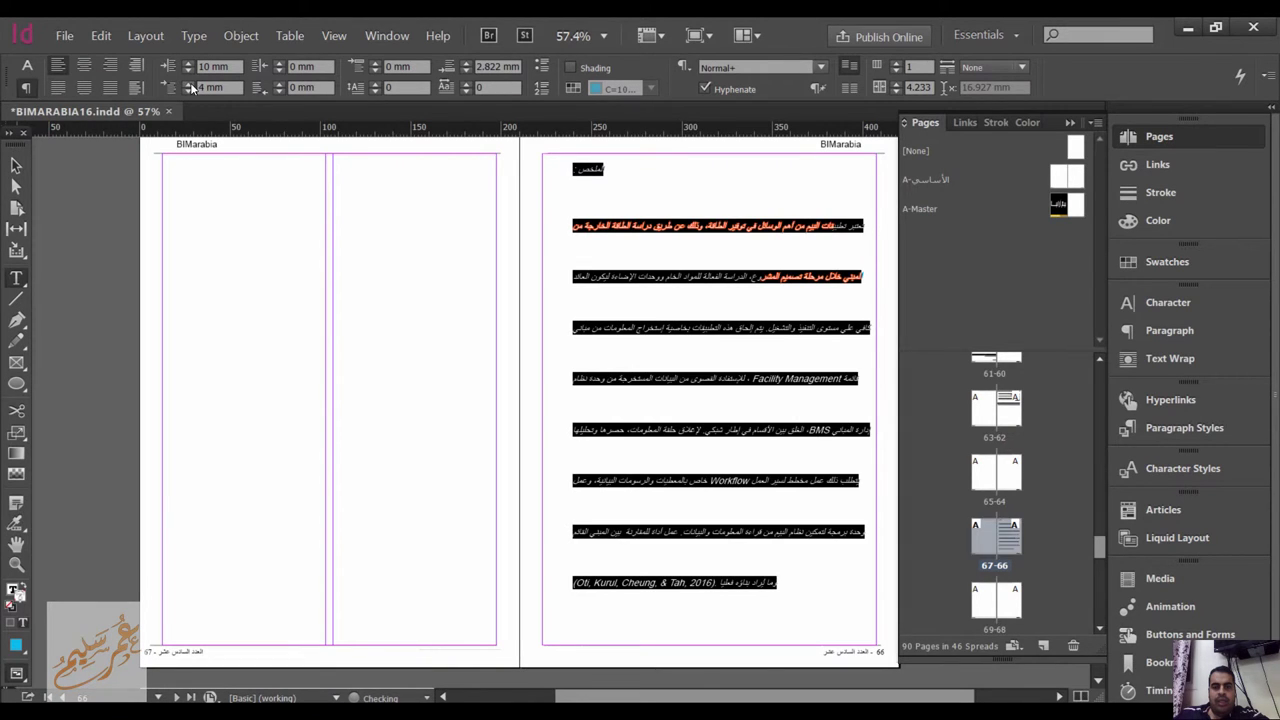
Step: Set the selected paragraphs' first-line left indent to 10 mm and increase their right indent
click(191, 86)
click(191, 86)
click(191, 87)
click(191, 87)
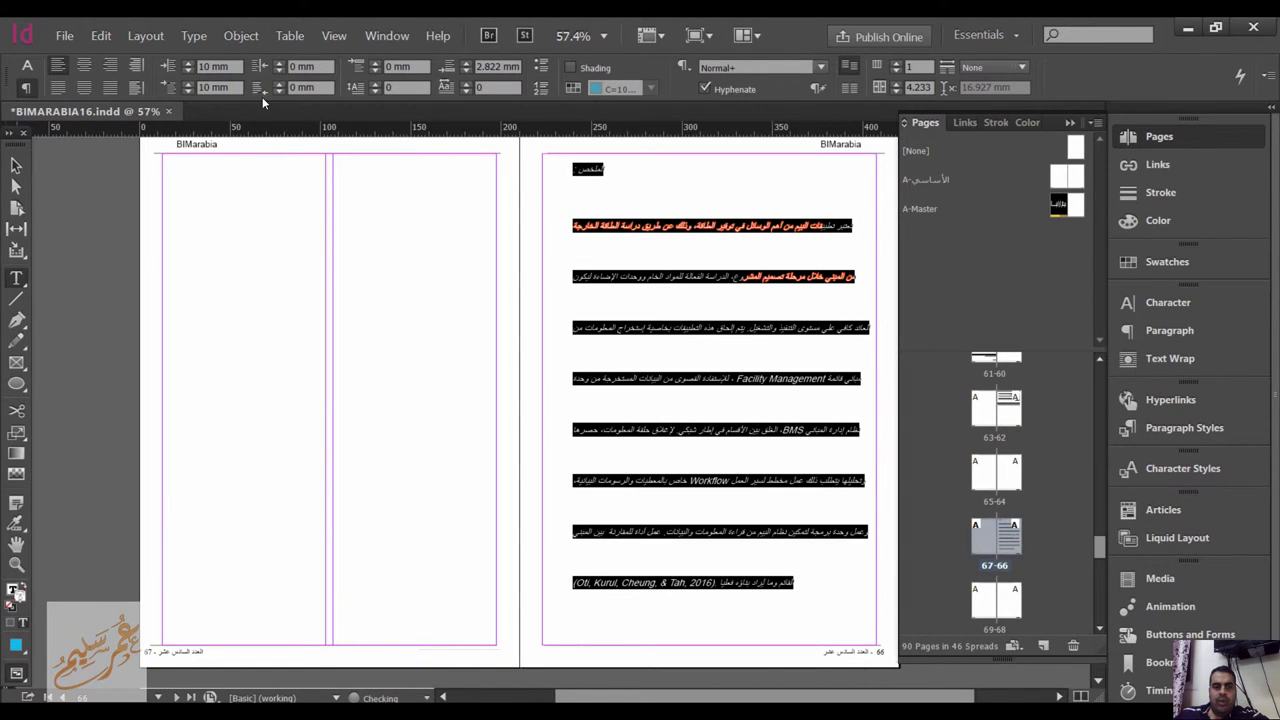
click(285, 62)
click(285, 62)
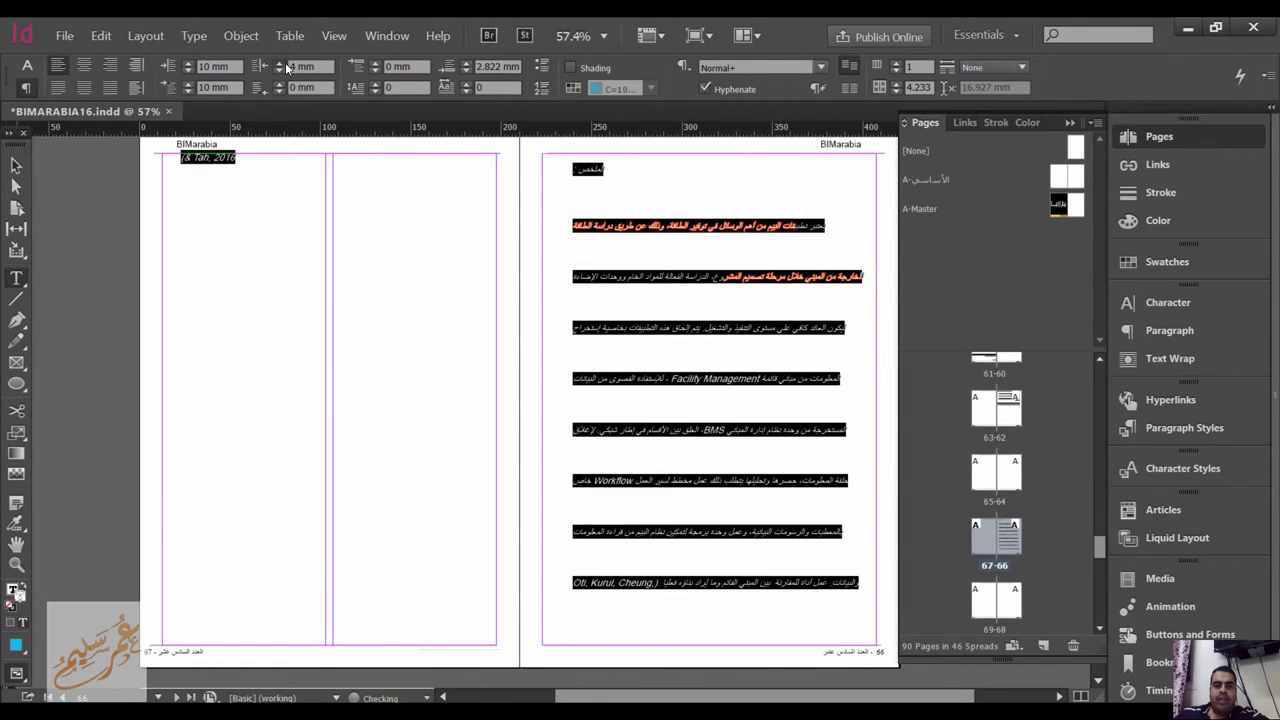
Step: Turn the selected paragraphs into a bulleted list and switch them to a numbered list
click(543, 68)
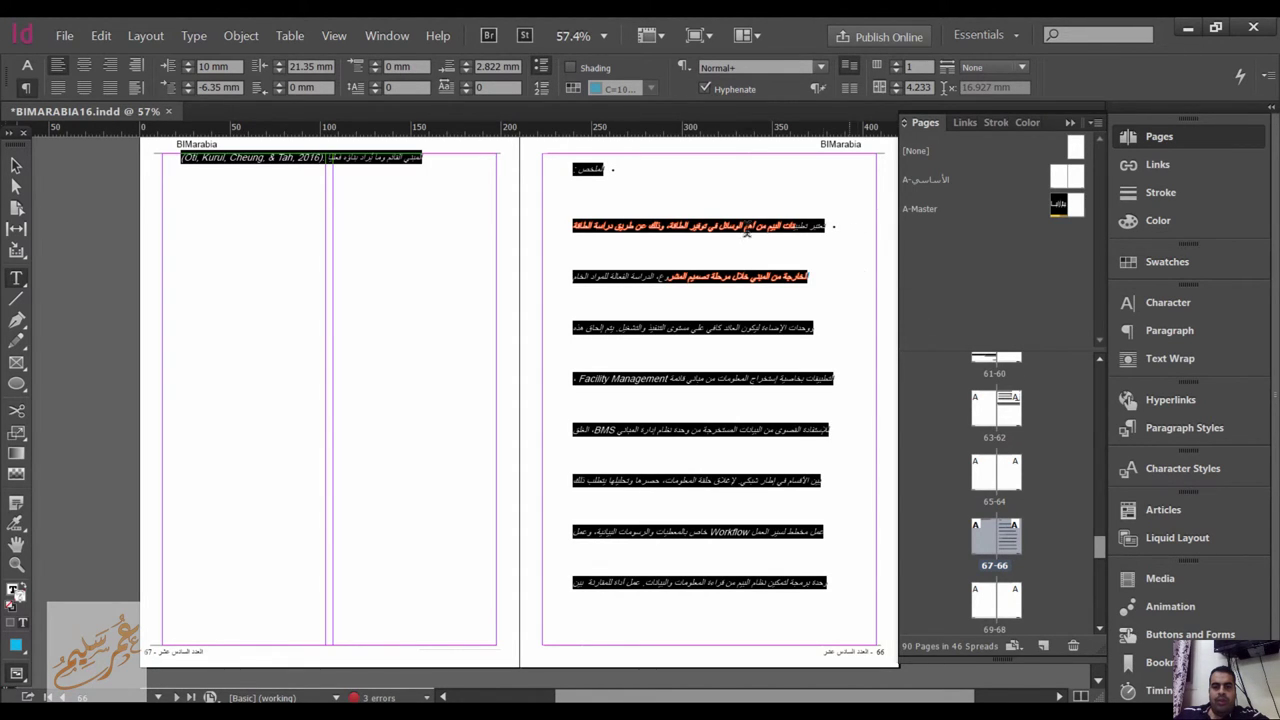
click(539, 88)
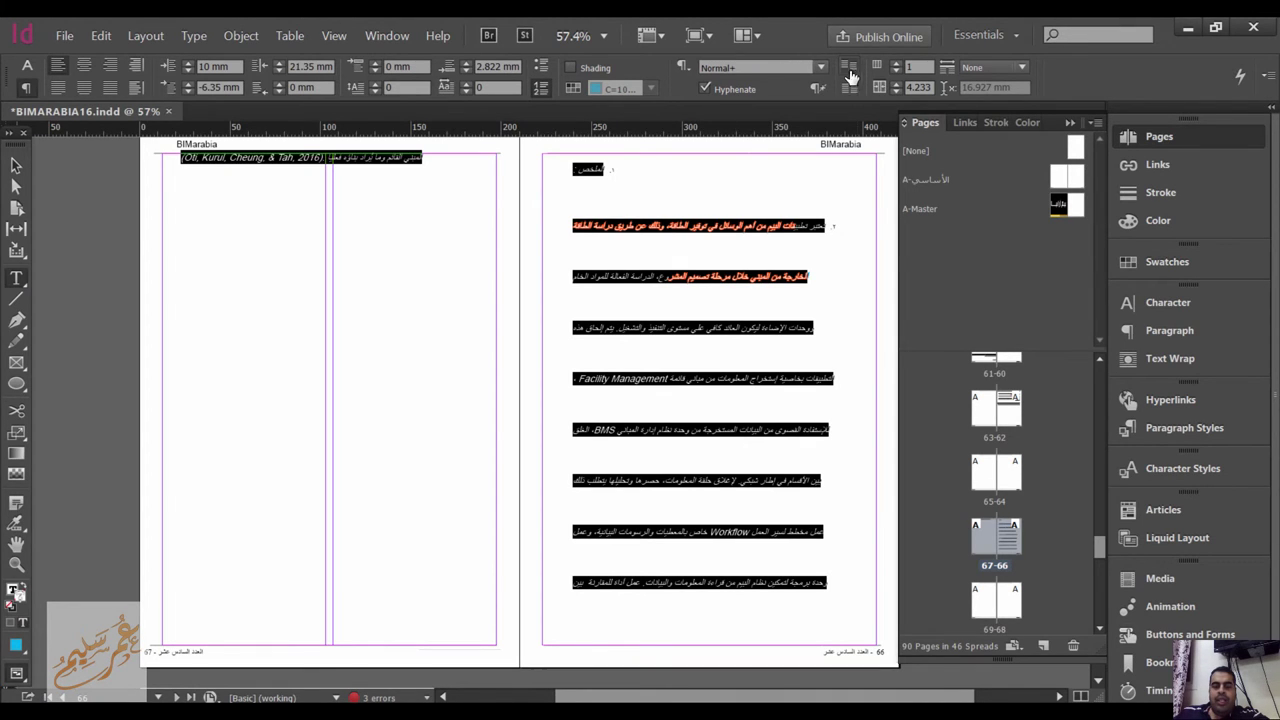
click(821, 67)
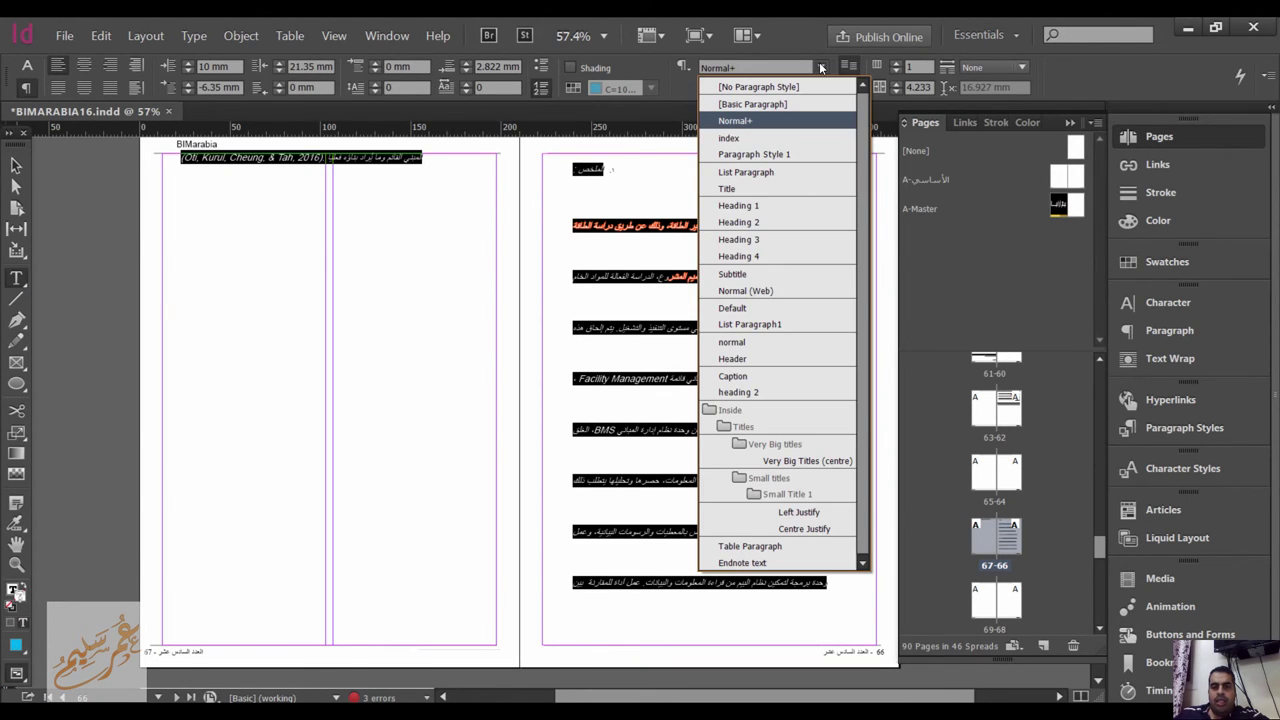
click(537, 297)
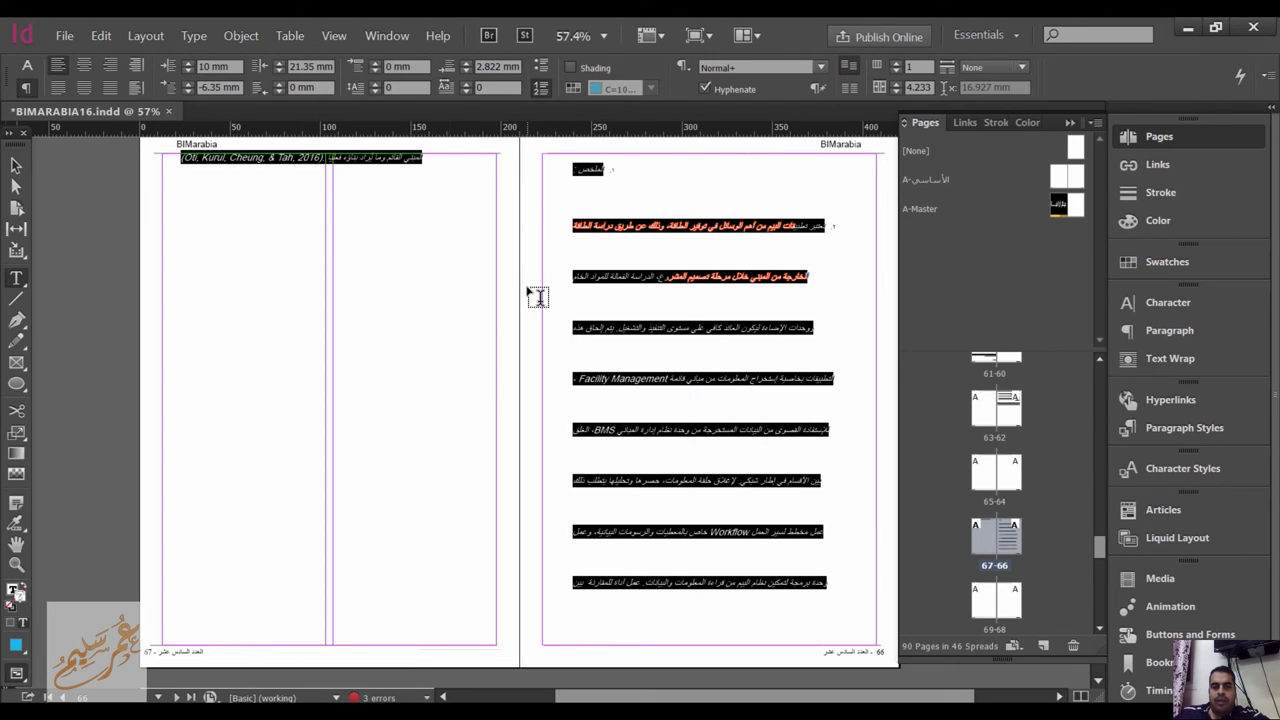
scroll(433, 413, up, 1)
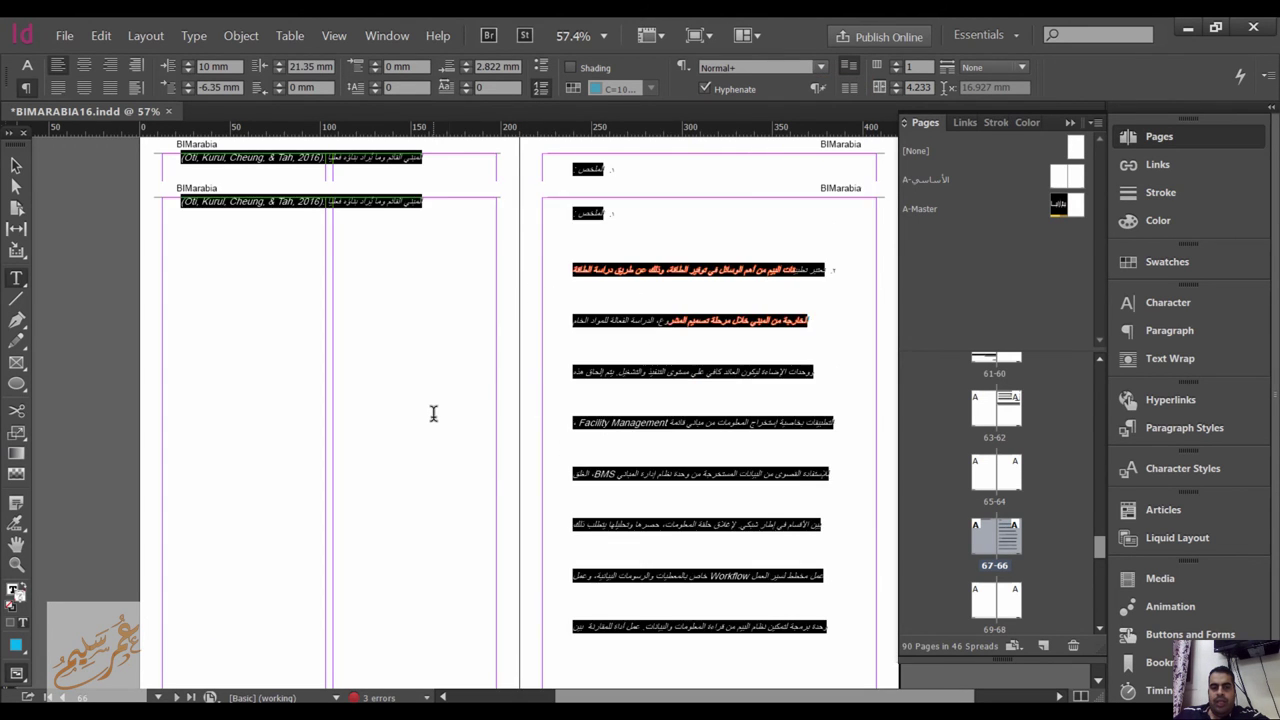